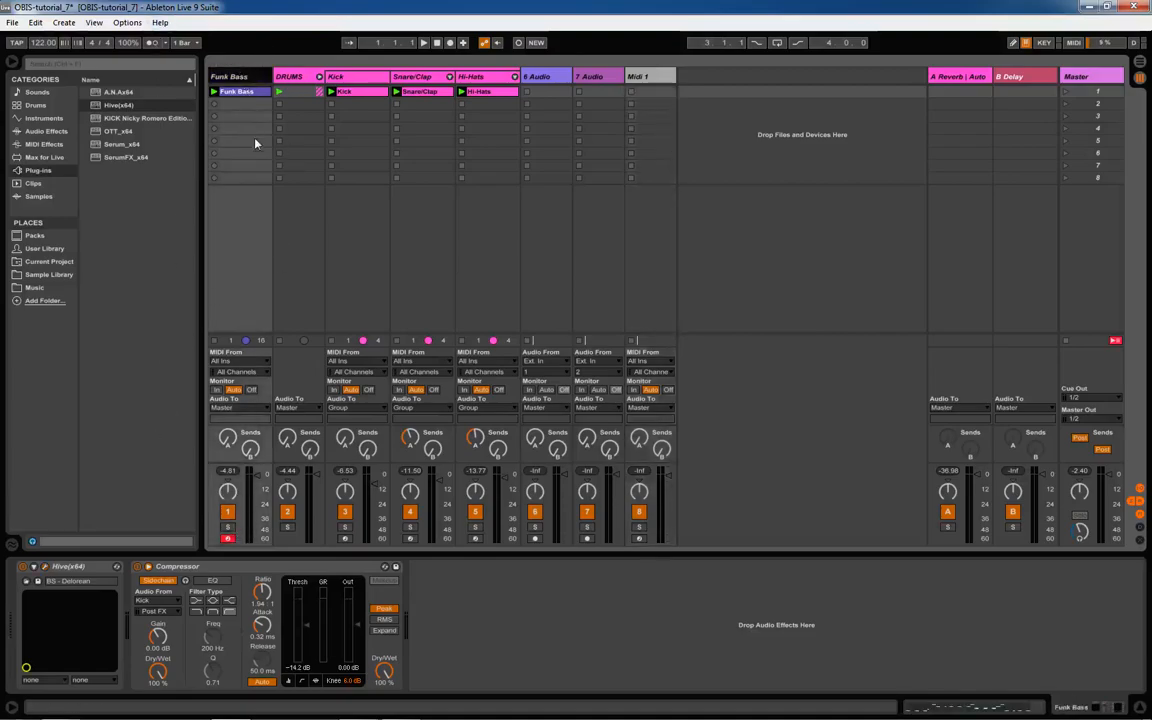
- Play back the session and examine the Hive settings on the Funk Bass track
{"action": "left_click", "coordinate": [45, 567]}
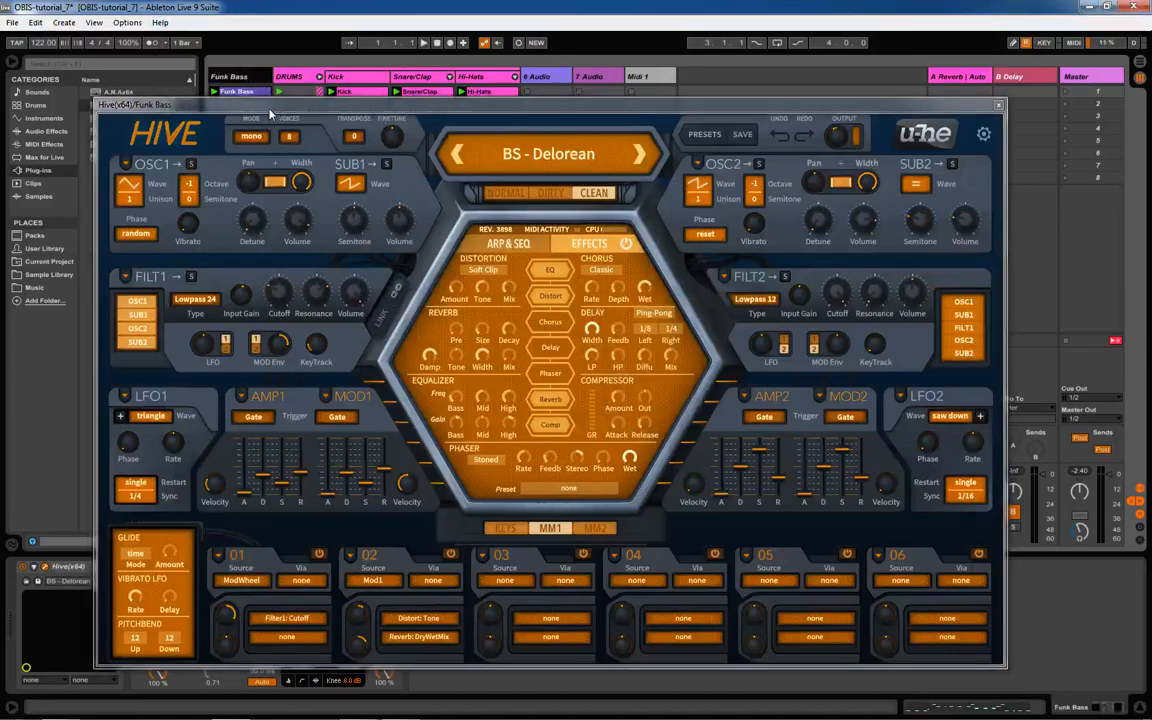
{"action": "key", "text": "space"}
{"action": "left_click_drag", "start_coordinate": [422, 110], "coordinate": [563, 86]}
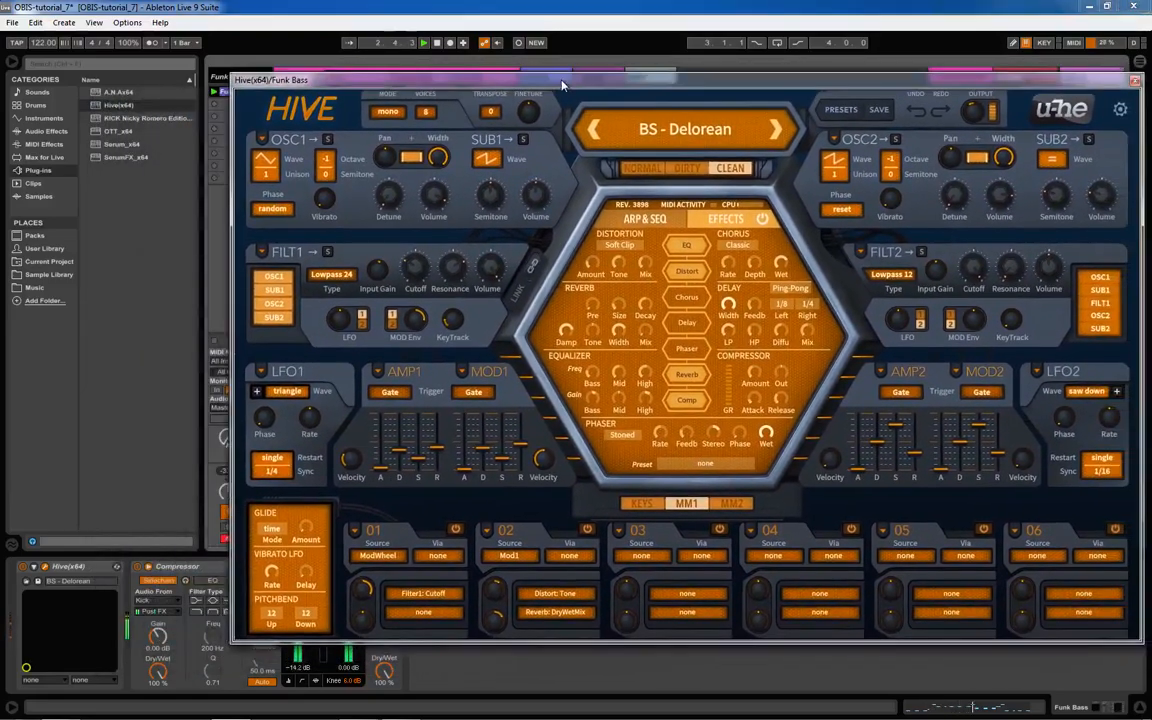
{"action": "left_click", "coordinate": [44, 568]}
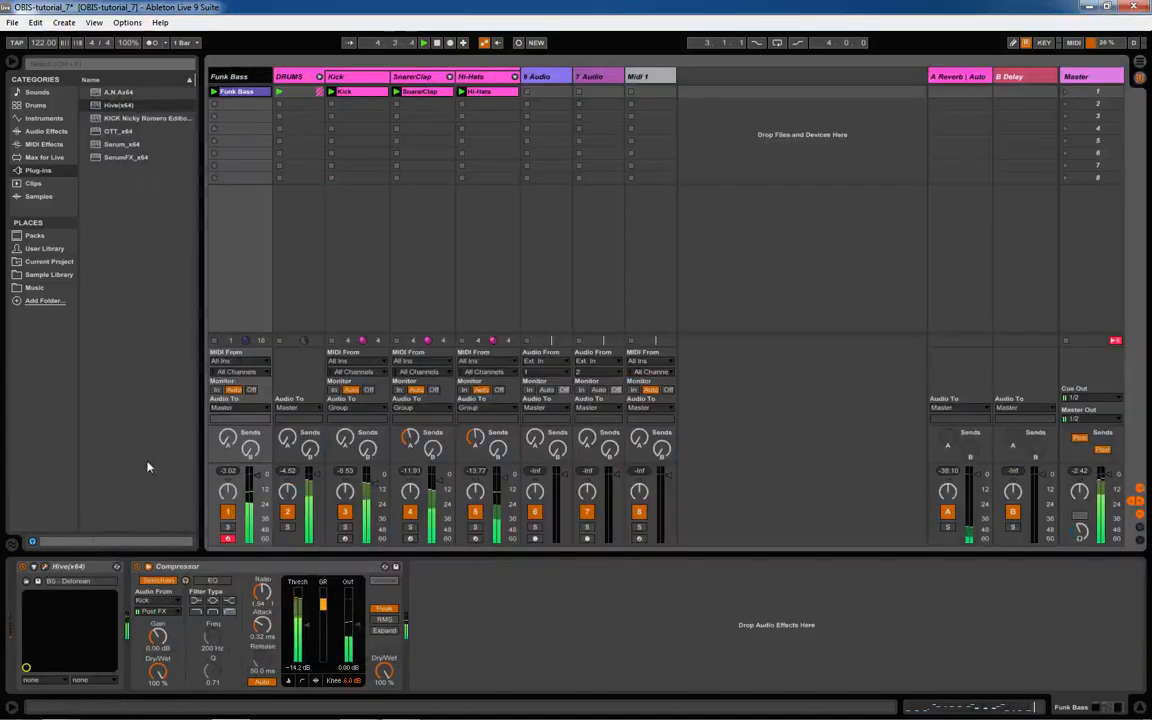
- Solo the Funk Bass track to hear it alone with its Hive plug-in on screen, and remove the solo
{"action": "left_click", "coordinate": [226, 529]}
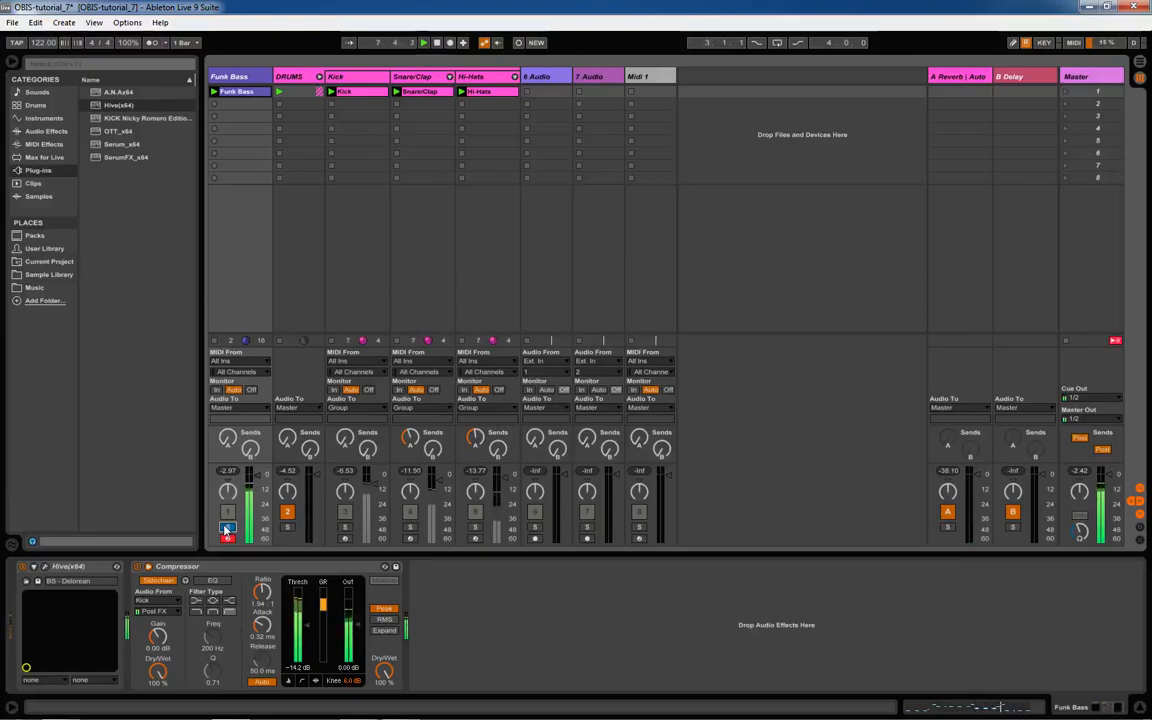
{"action": "left_click", "coordinate": [43, 572]}
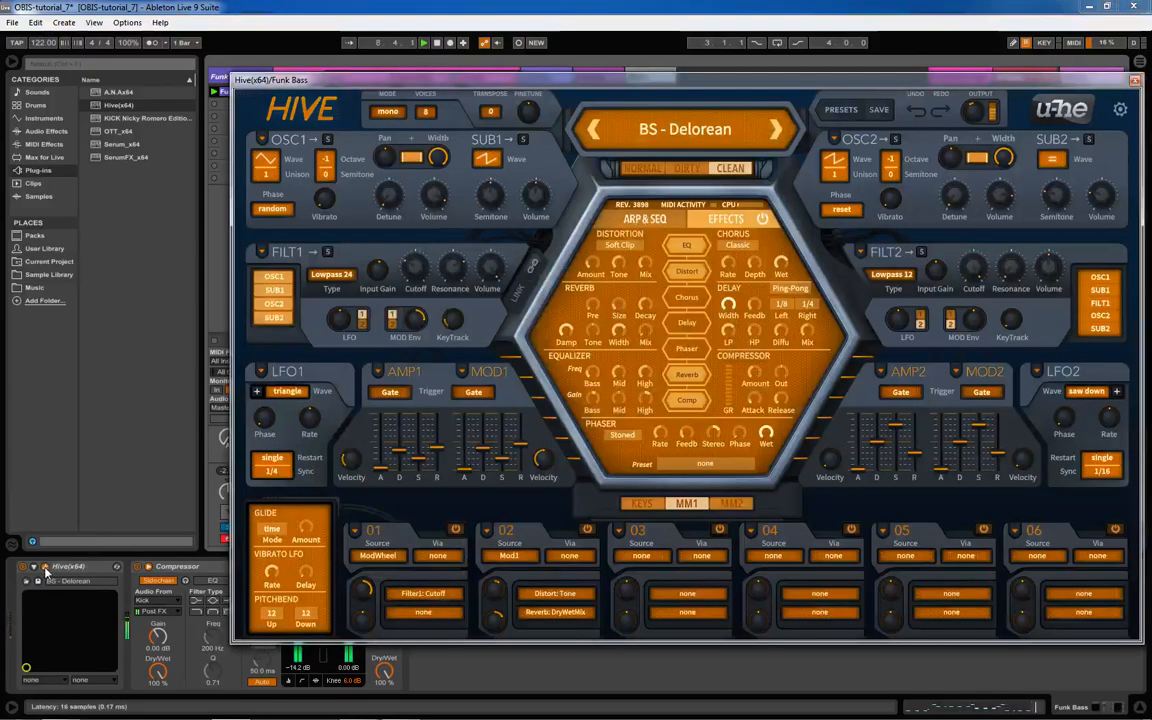
{"action": "left_click_drag", "start_coordinate": [421, 82], "coordinate": [396, 87]}
{"action": "left_click_drag", "start_coordinate": [1031, 91], "coordinate": [926, 85]}
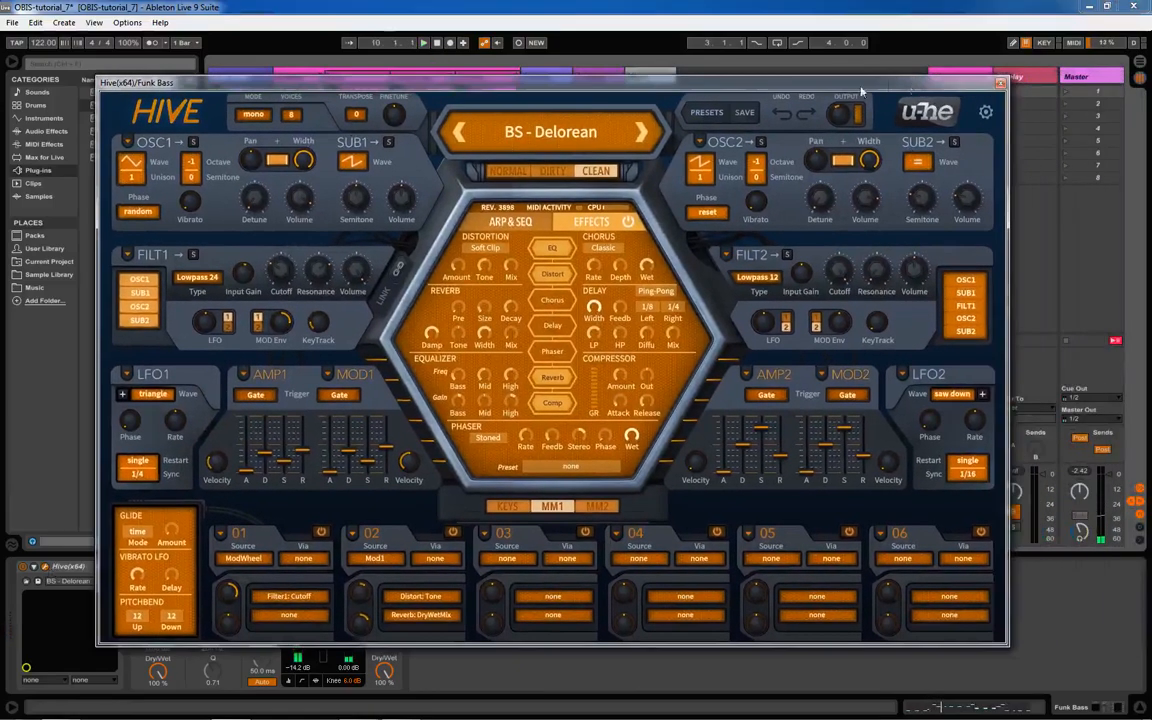
{"action": "left_click", "coordinate": [1000, 80]}
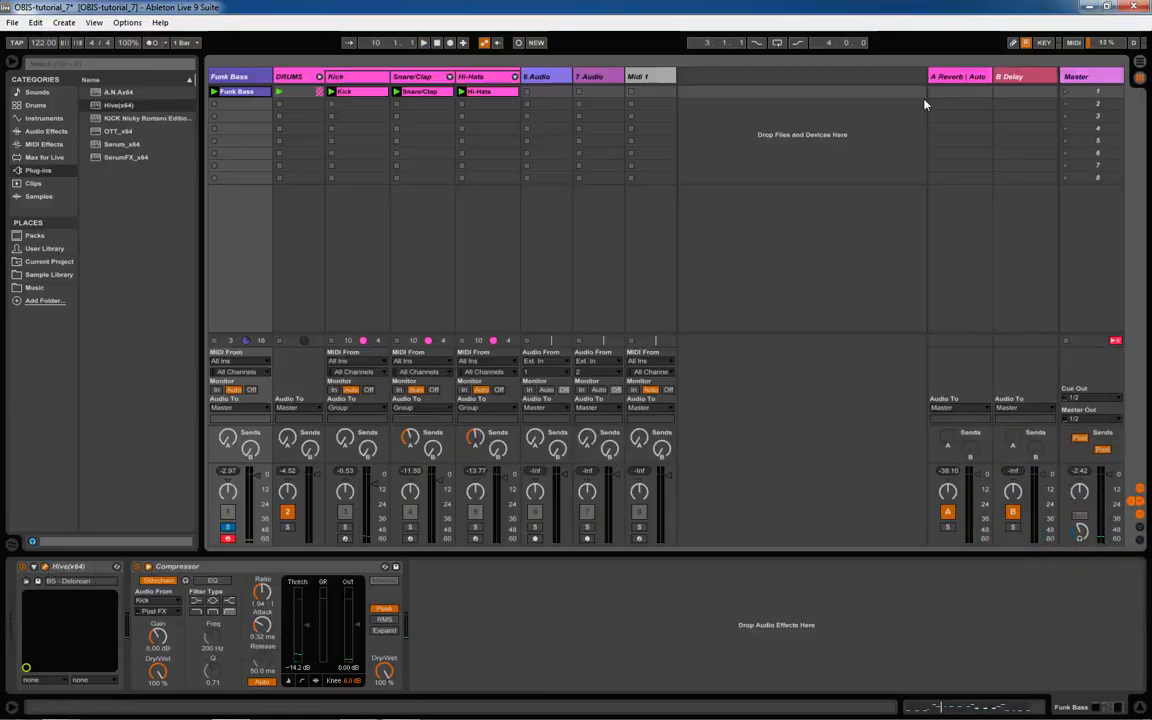
{"action": "left_click", "coordinate": [240, 83]}
{"action": "left_click", "coordinate": [290, 78]}
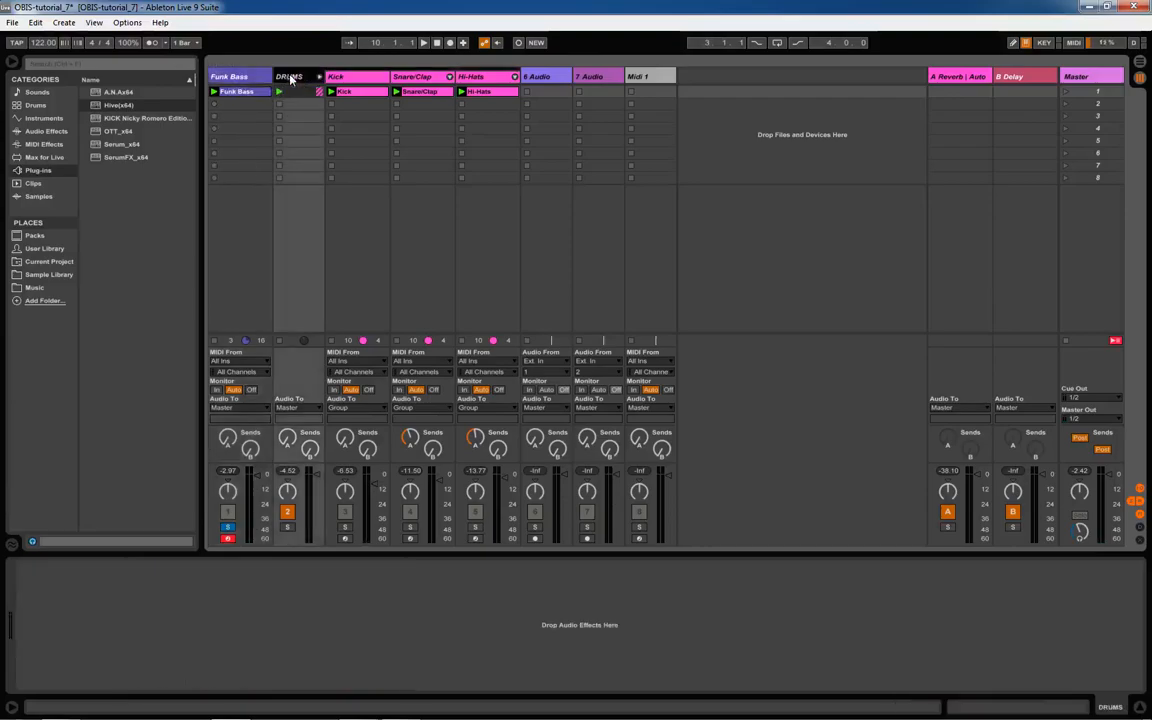
{"action": "left_click", "coordinate": [229, 530]}
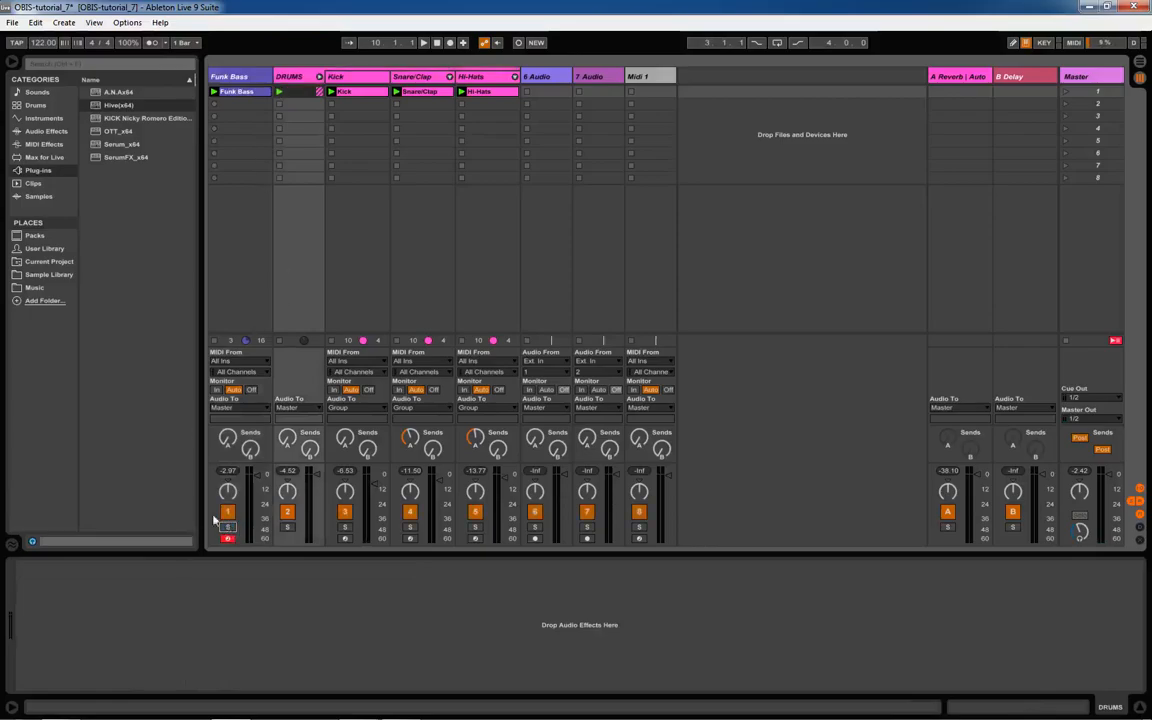
- Insert a new MIDI track after the Funk Bass track and load the Hive(x64) plug-in onto it
{"action": "left_click", "coordinate": [244, 76]}
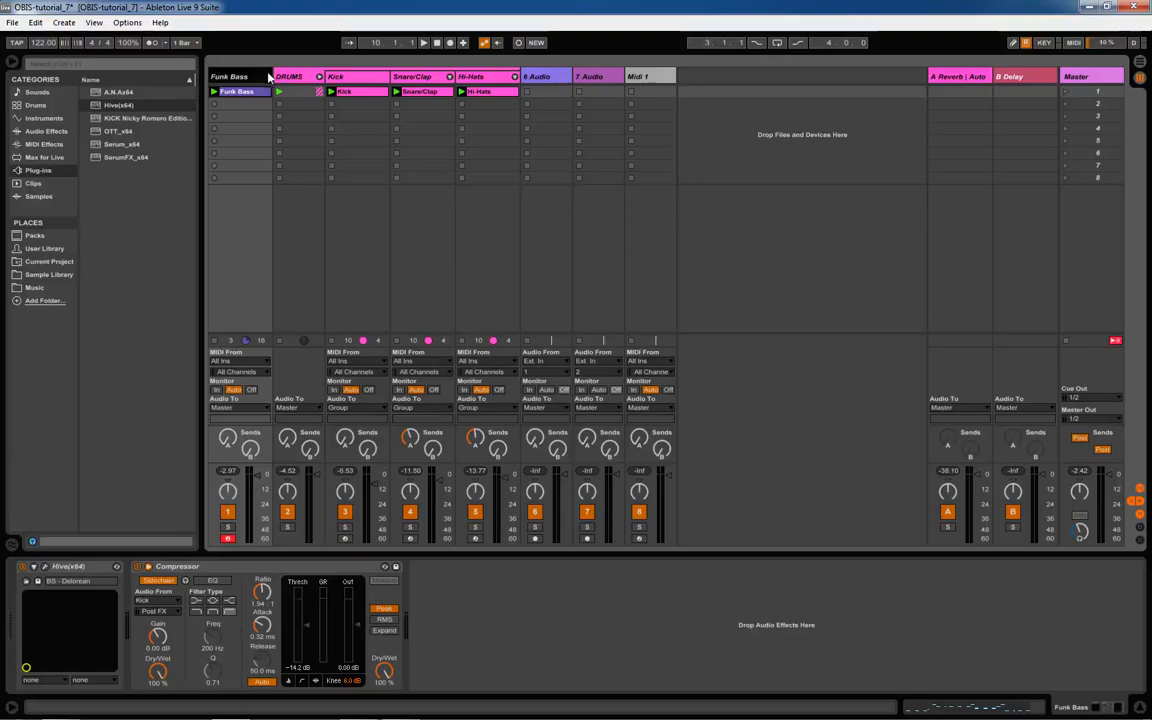
{"action": "key", "text": "ctrl+shift+t"}
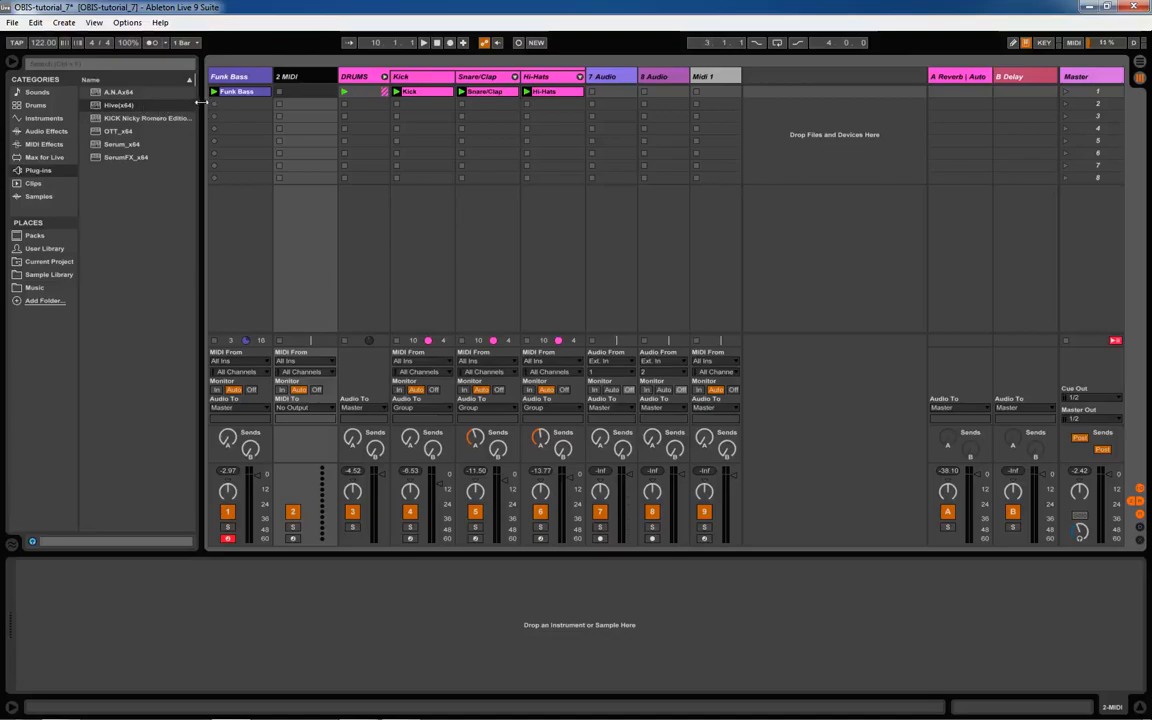
{"action": "left_click", "coordinate": [112, 119]}
{"action": "double_click", "coordinate": [118, 106]}
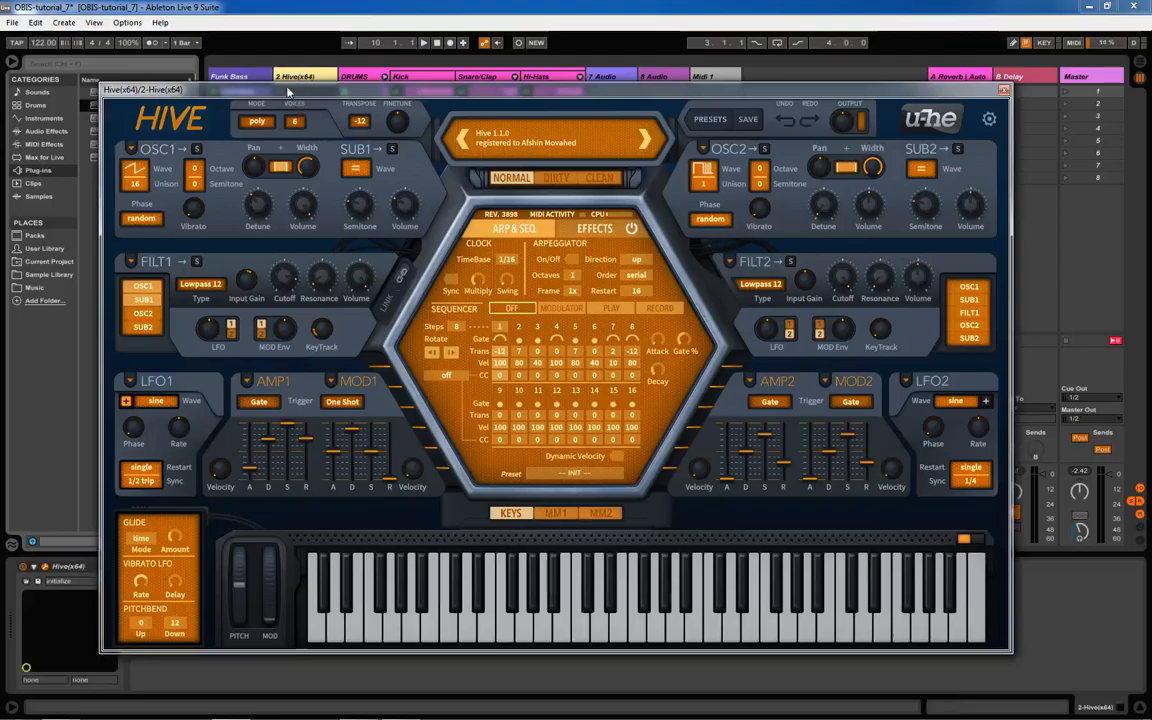
- Load the -- INIT -- preset from the 00 User folder in Hive and return to the synth view
{"action": "left_click_drag", "start_coordinate": [288, 92], "coordinate": [219, 64]}
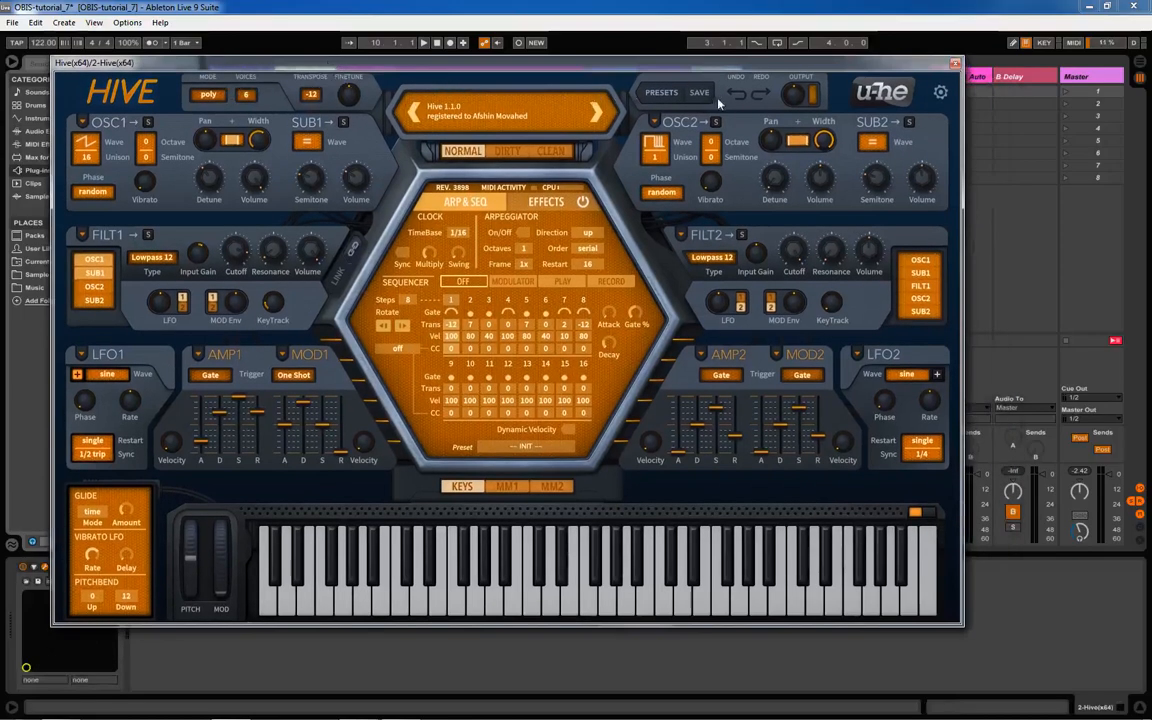
{"action": "left_click", "coordinate": [674, 97]}
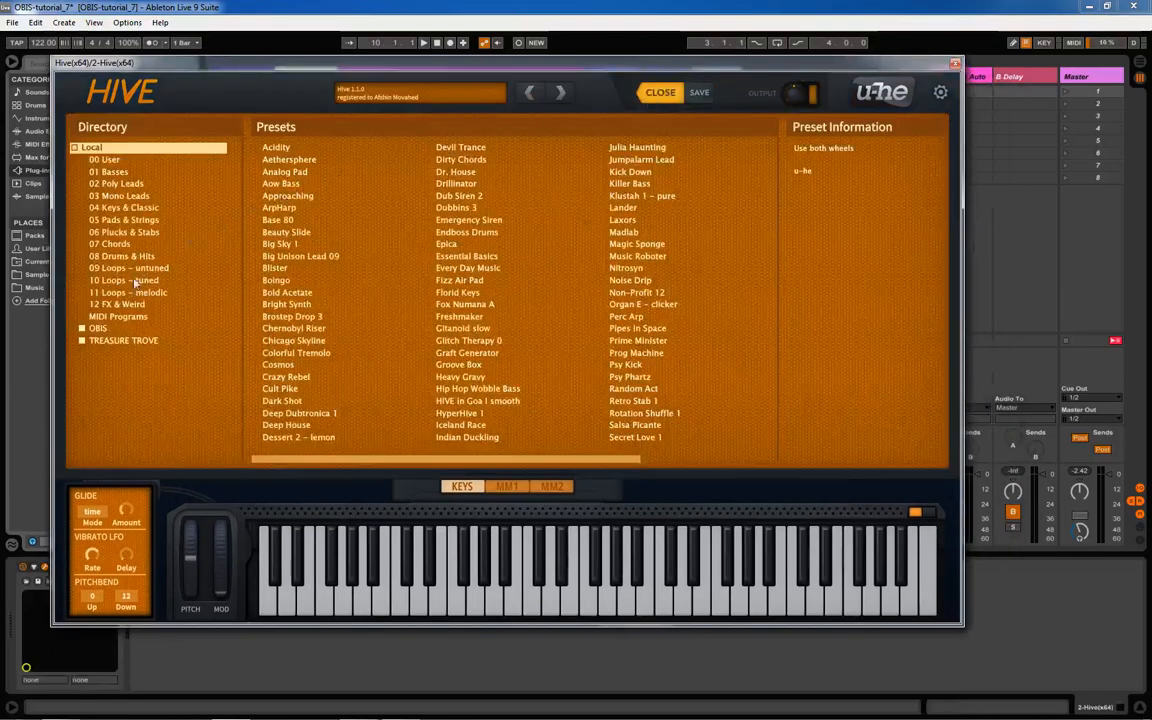
{"action": "left_click", "coordinate": [96, 329]}
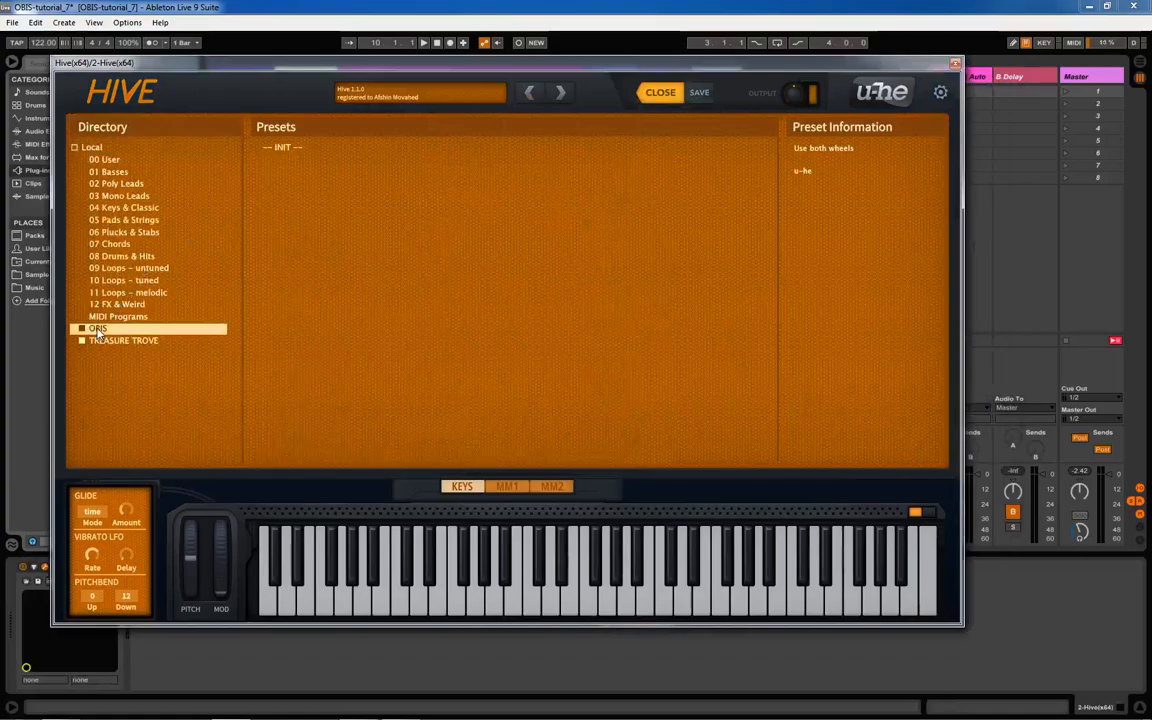
{"action": "left_click", "coordinate": [117, 160]}
{"action": "left_click", "coordinate": [290, 148]}
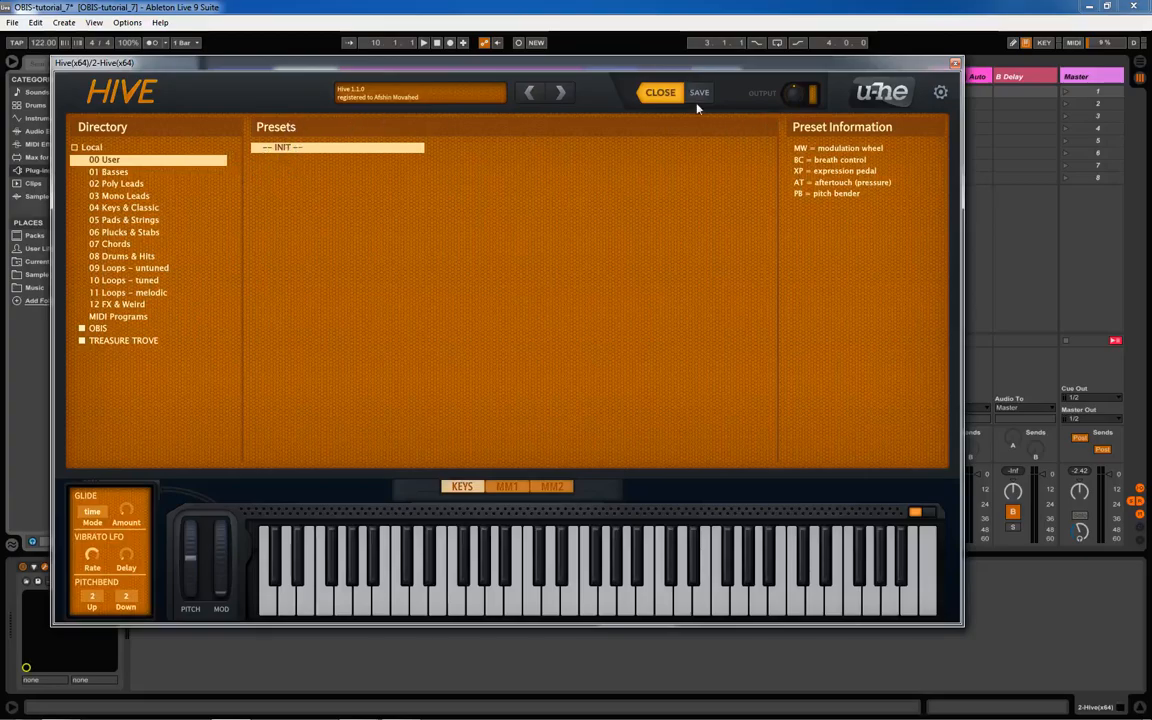
{"action": "left_click", "coordinate": [660, 92]}
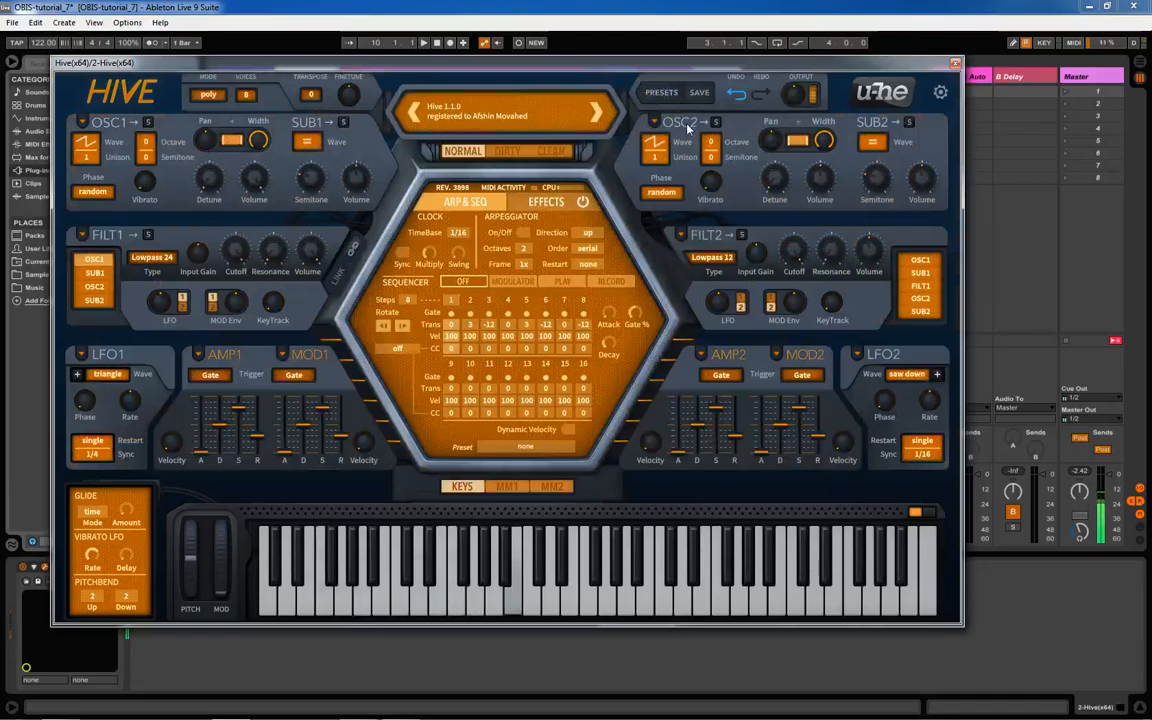
- Set Hive's voice mode to mono and close the plug-in window
{"action": "left_click", "coordinate": [213, 95]}
{"action": "left_click", "coordinate": [246, 117]}
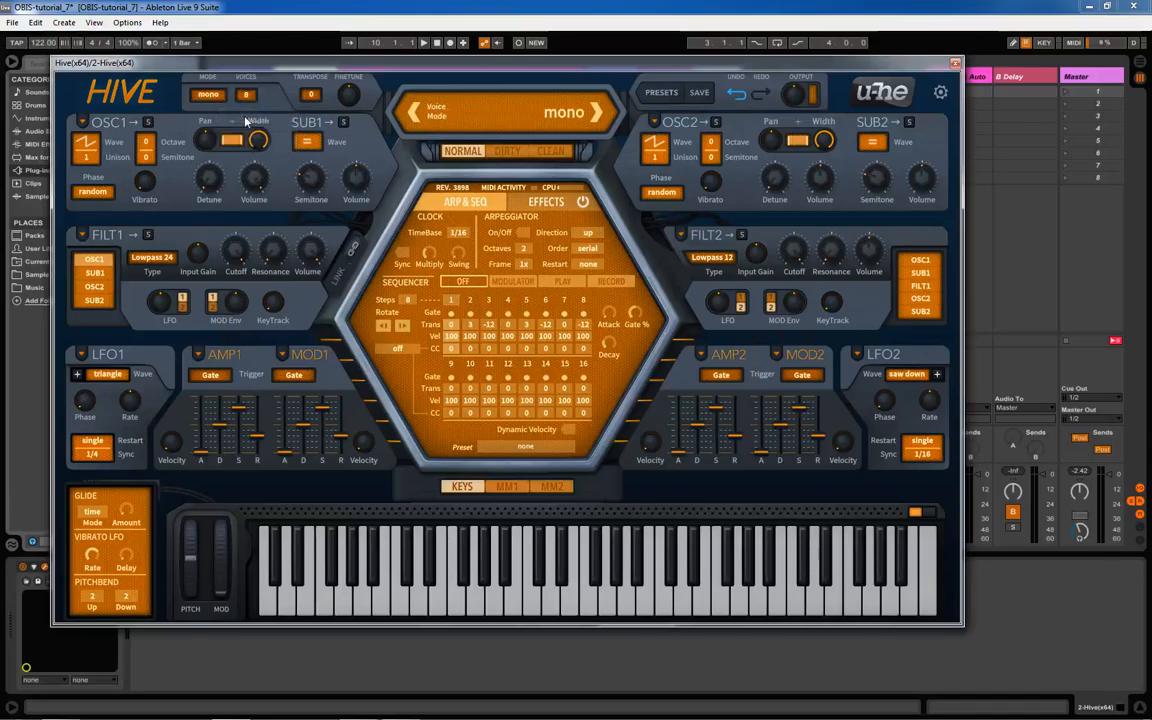
{"action": "left_click", "coordinate": [954, 64]}
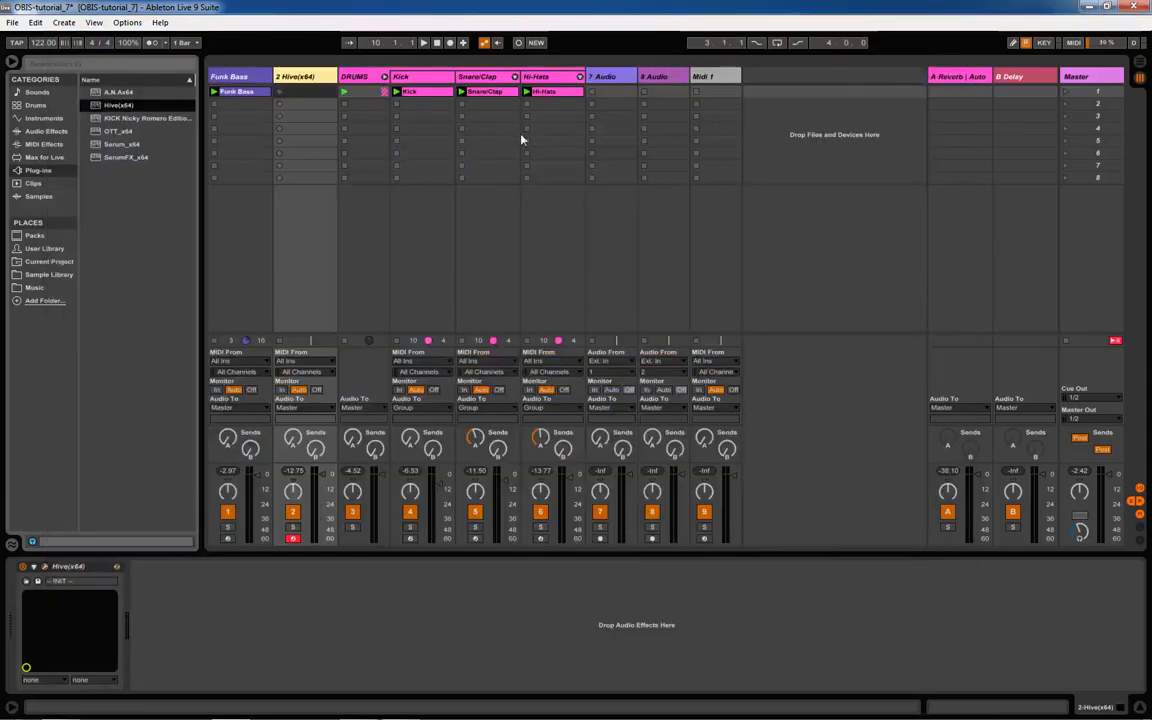
- Copy the Funk Bass clip into the first slot of the new Hive track
{"action": "left_click", "coordinate": [237, 93]}
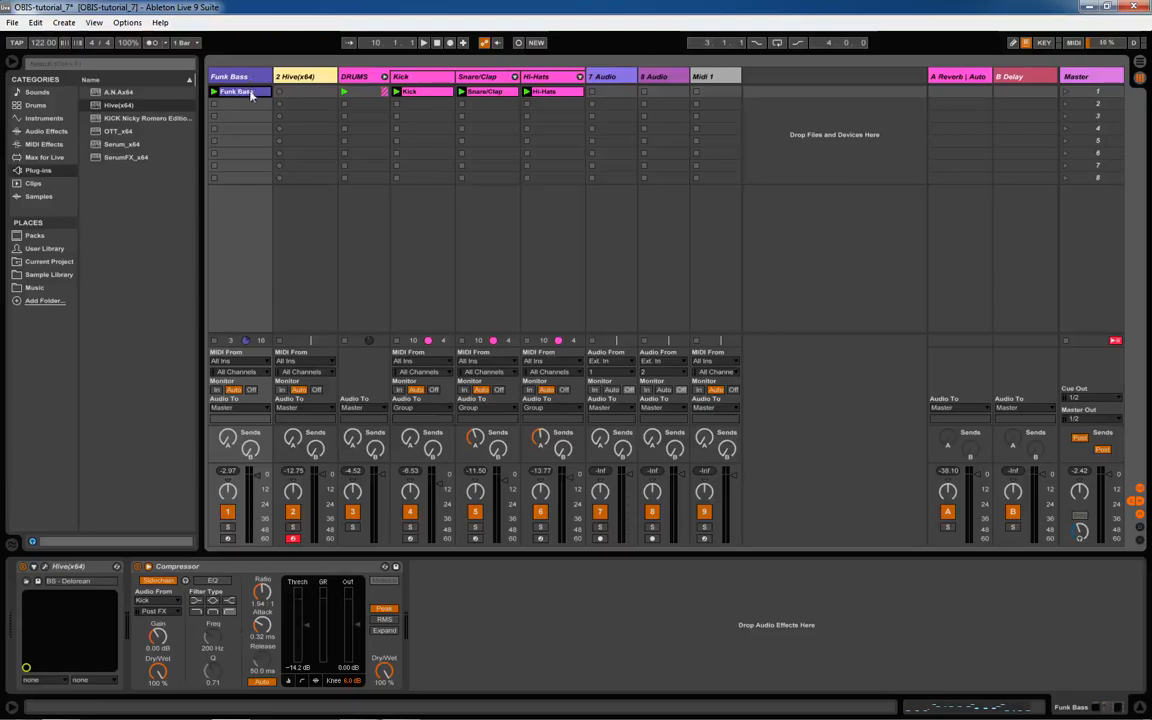
{"action": "left_click_drag", "start_coordinate": [245, 97], "coordinate": [300, 92]}
- Deactivate the original Funk Bass track and its clip, and narrow that track's column
{"action": "left_click", "coordinate": [238, 78]}
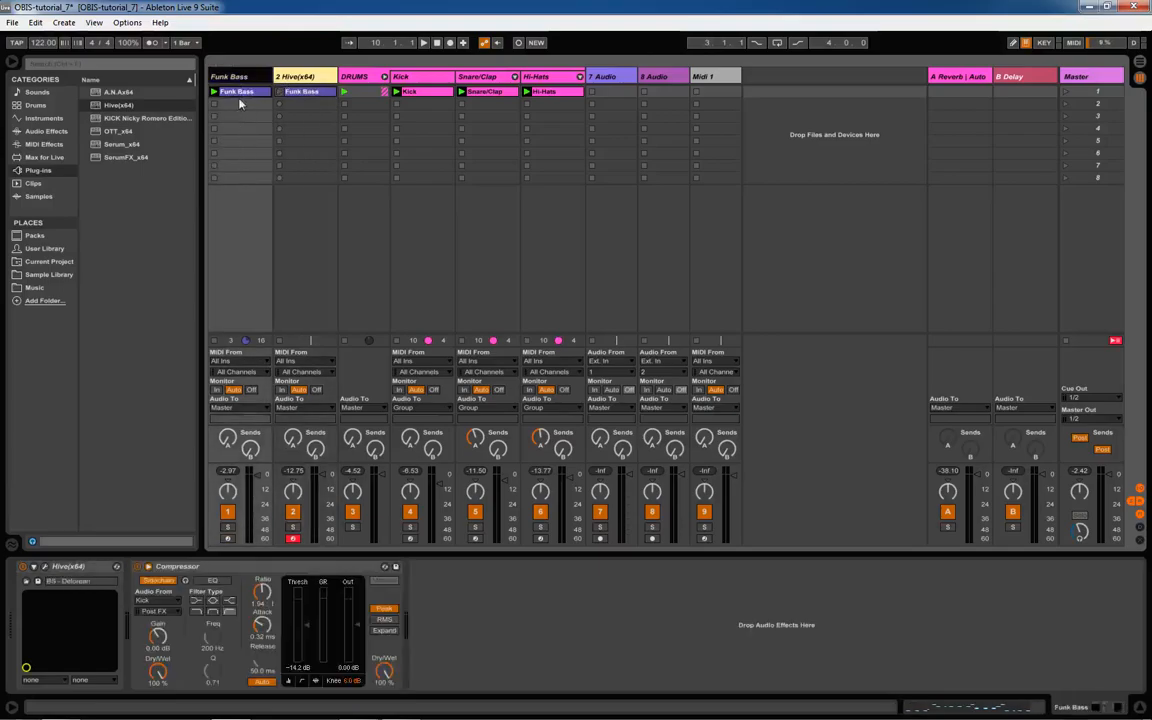
{"action": "left_click", "coordinate": [229, 515]}
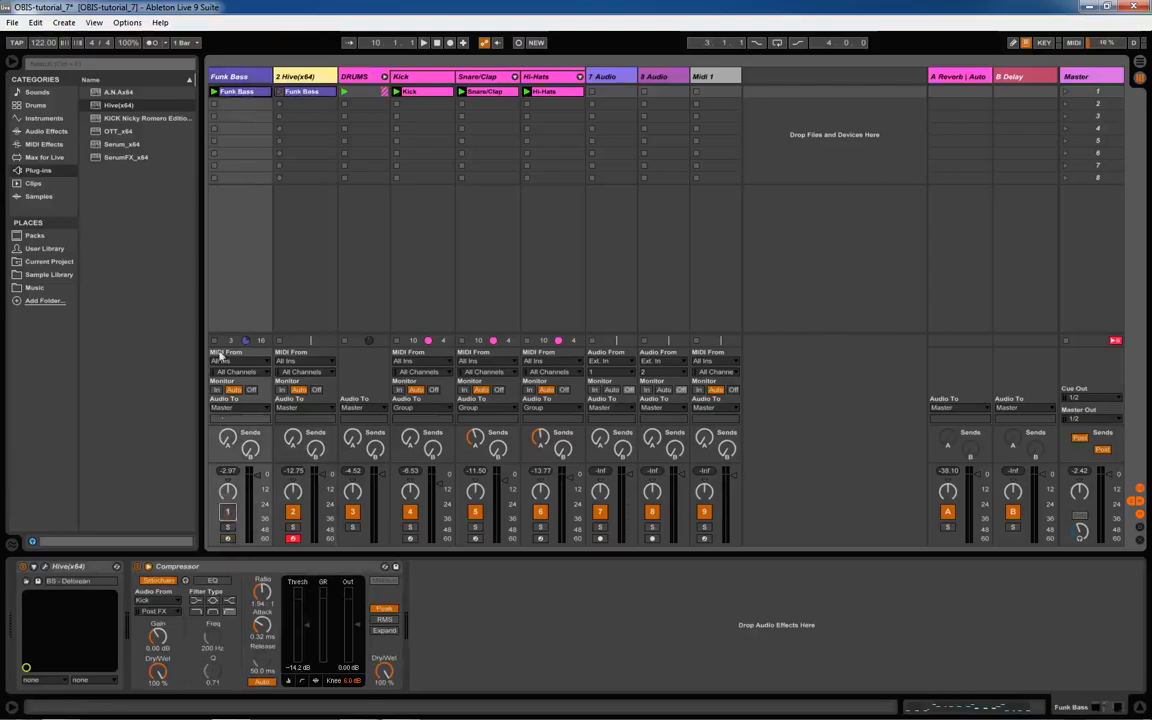
{"action": "right_click", "coordinate": [250, 93]}
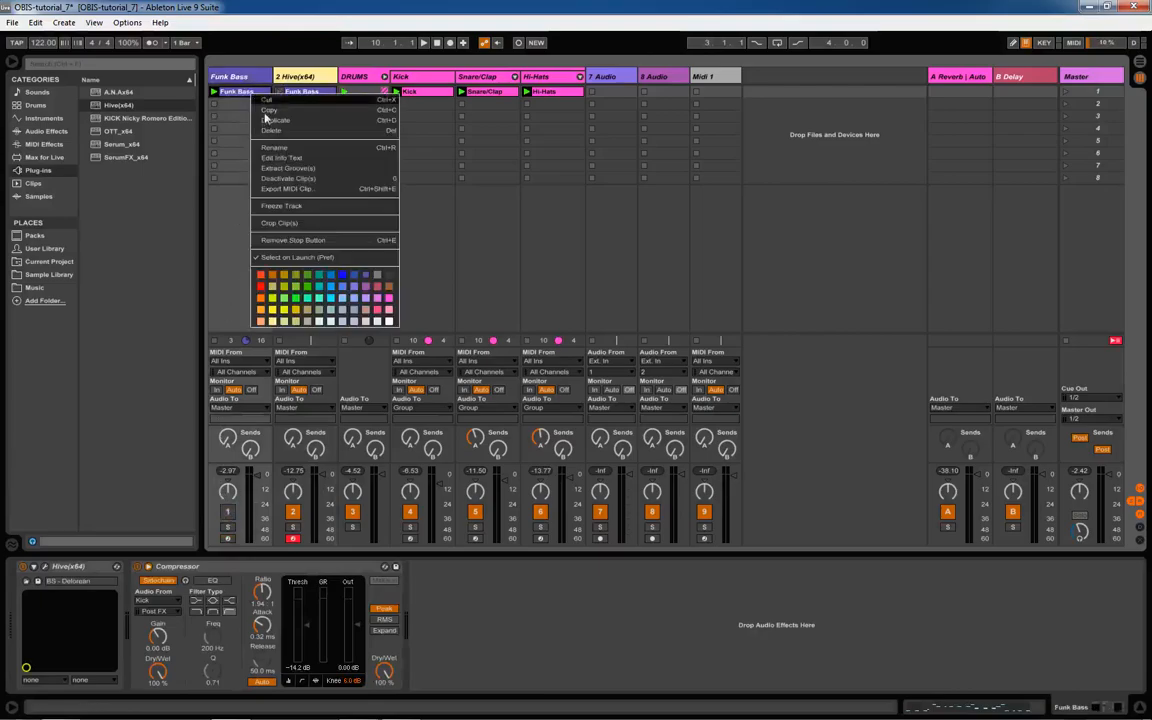
{"action": "left_click", "coordinate": [272, 180]}
{"action": "left_click_drag", "start_coordinate": [271, 76], "coordinate": [224, 80]}
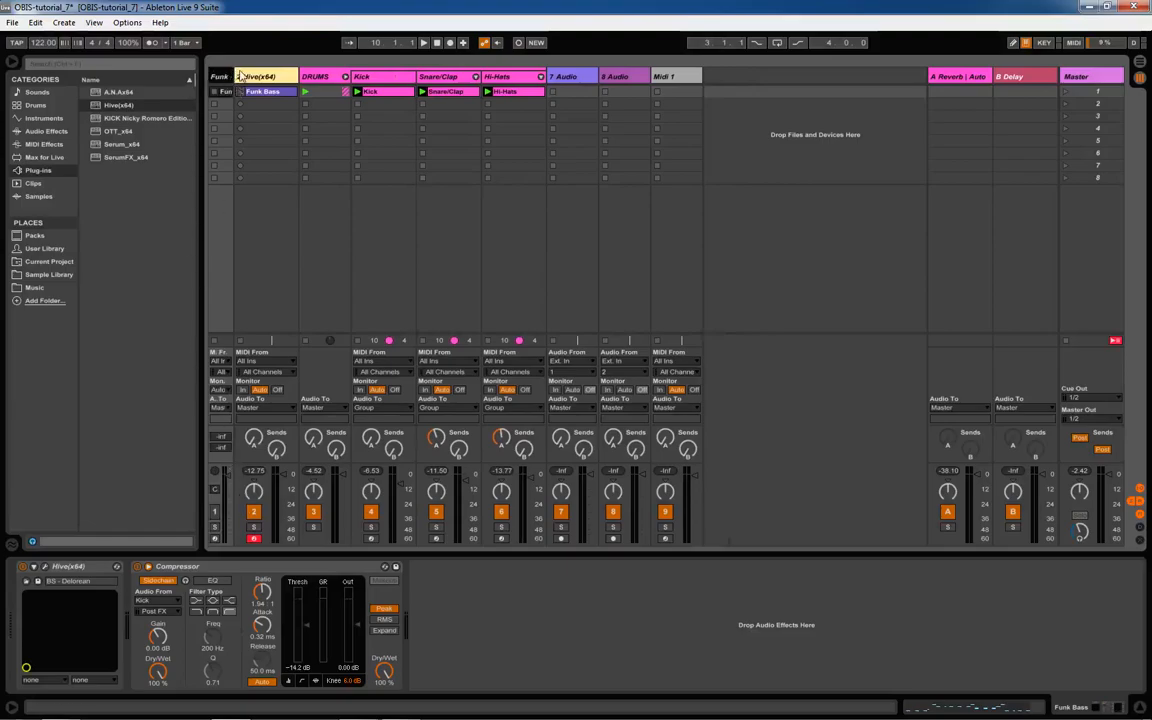
- Launch the copied Funk Bass clip on the Hive track and mute the DRUMS group
{"action": "left_click", "coordinate": [250, 92]}
{"action": "left_click", "coordinate": [240, 92]}
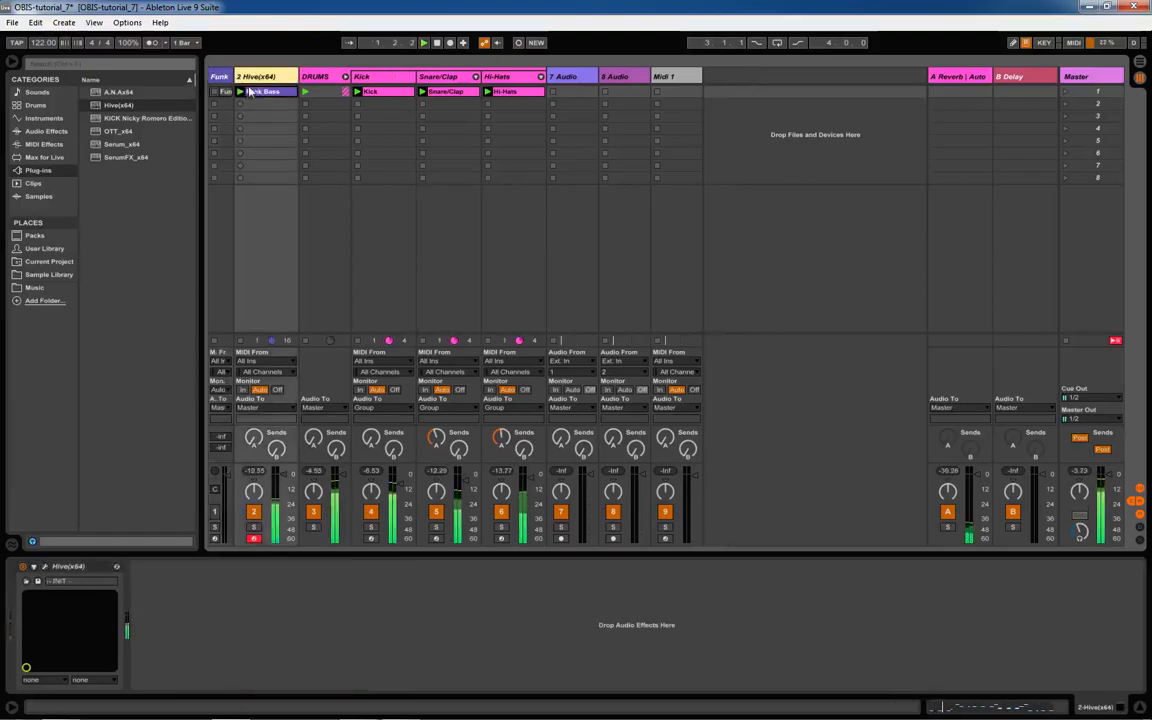
{"action": "left_click", "coordinate": [314, 512]}
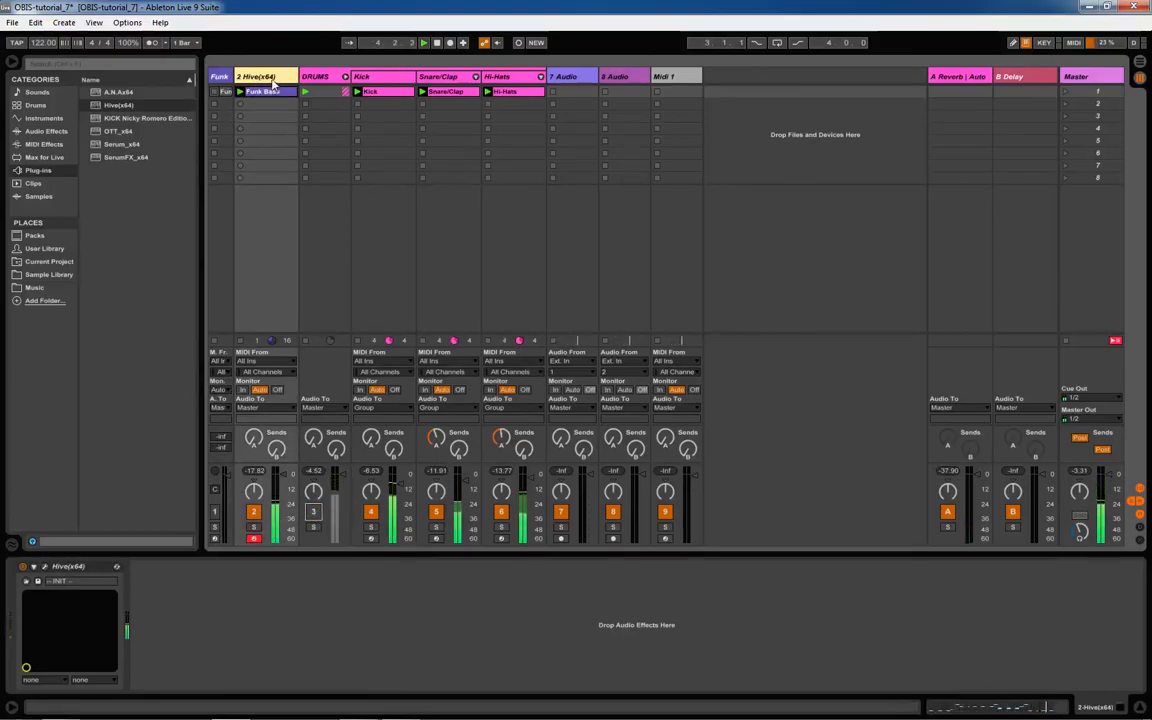
- Set oscillator 1's octave to -1 and its phase to reset in the new track's Hive
{"action": "left_click", "coordinate": [44, 566]}
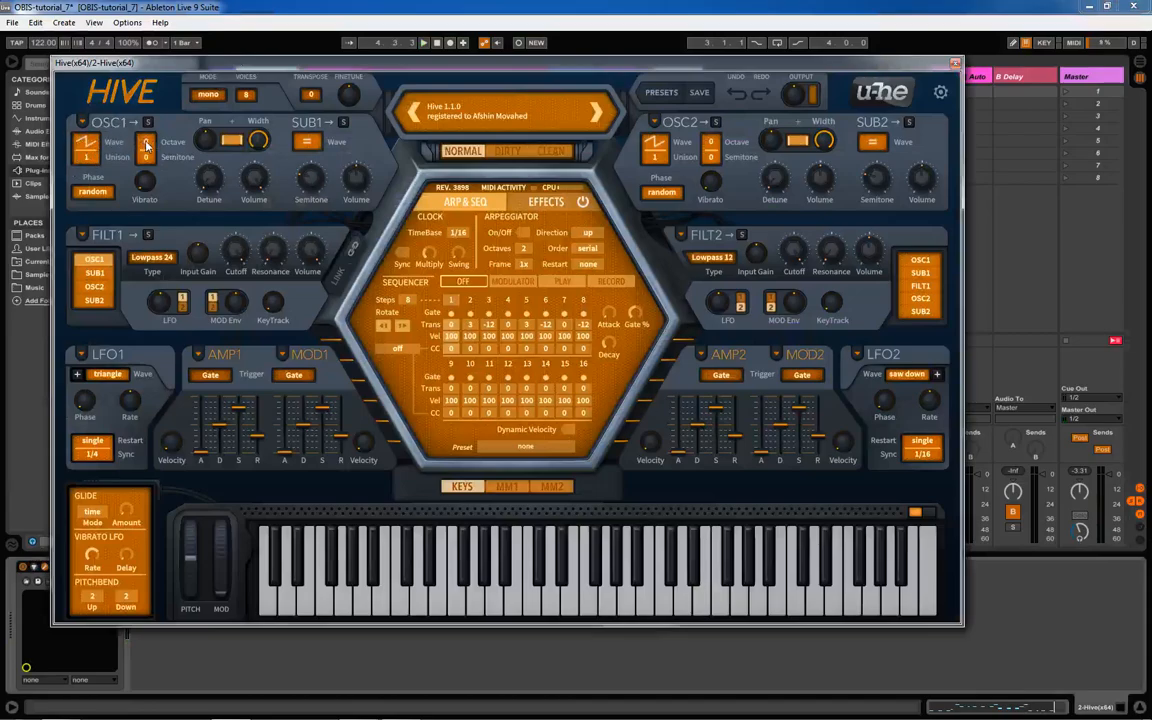
{"action": "left_click", "coordinate": [146, 146]}
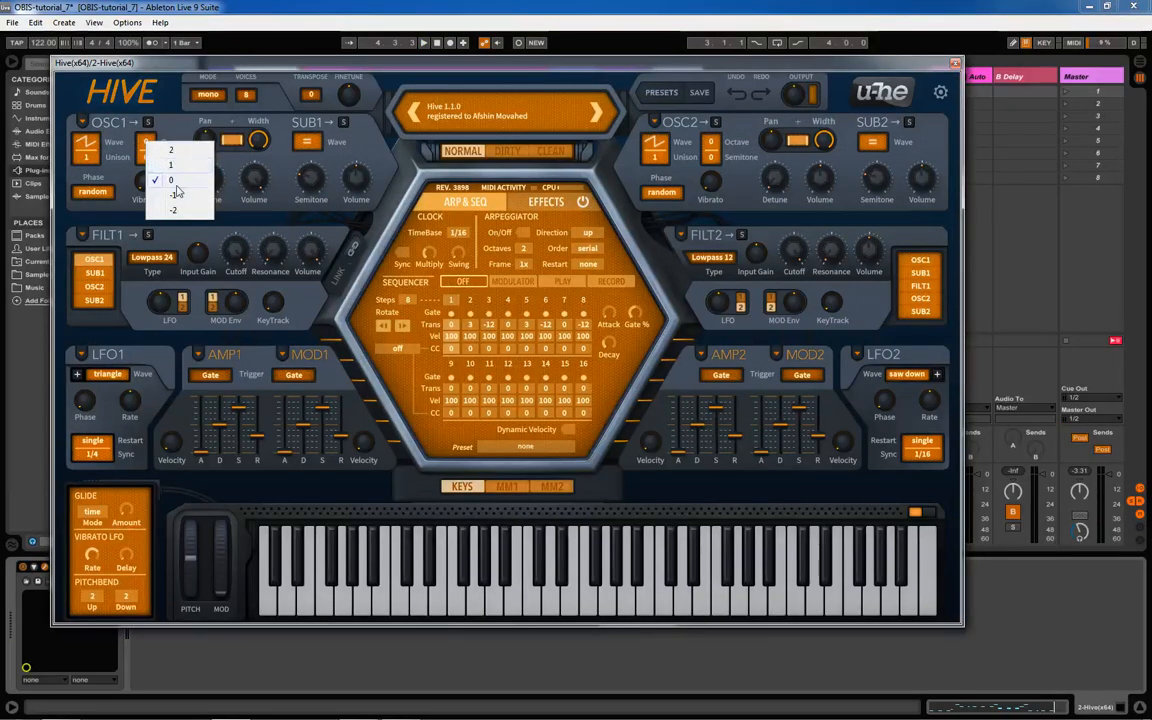
{"action": "left_click", "coordinate": [175, 193]}
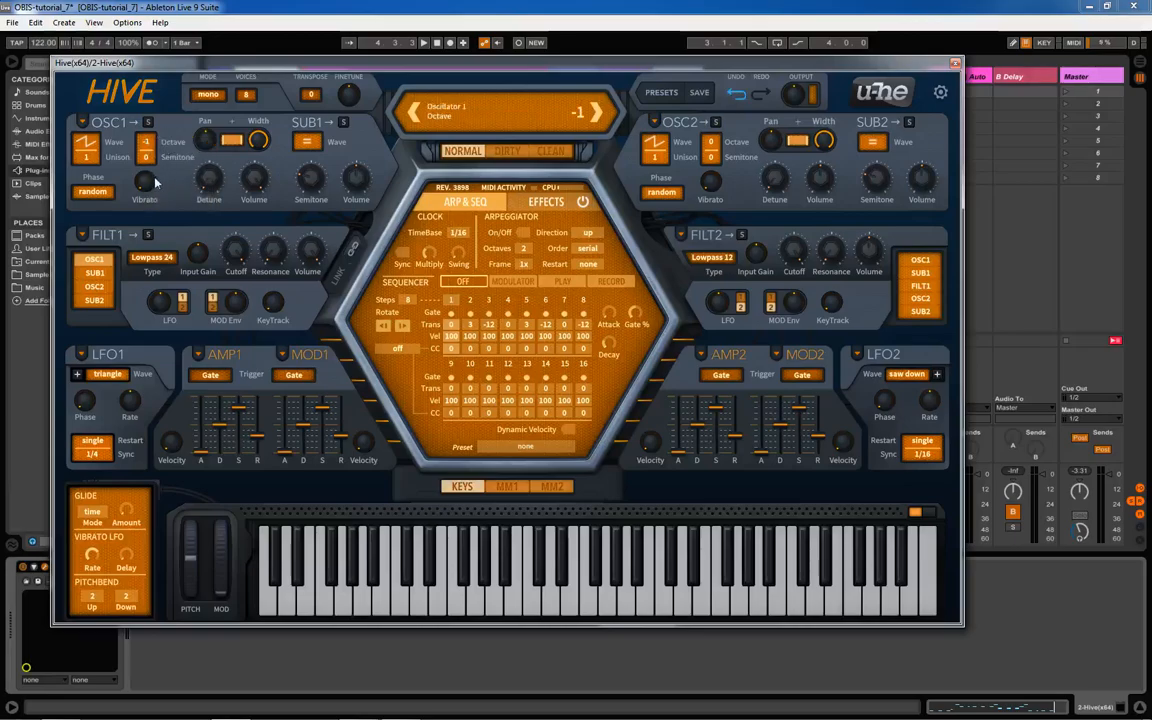
{"action": "left_click", "coordinate": [91, 196]}
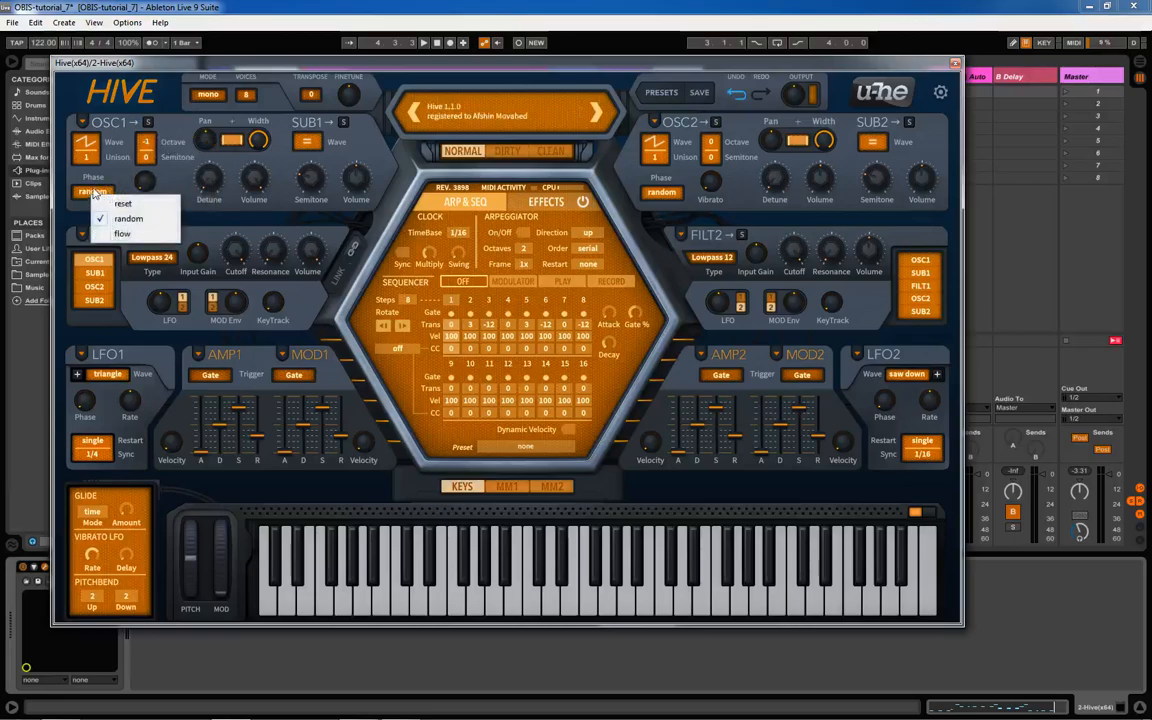
{"action": "left_click", "coordinate": [124, 203]}
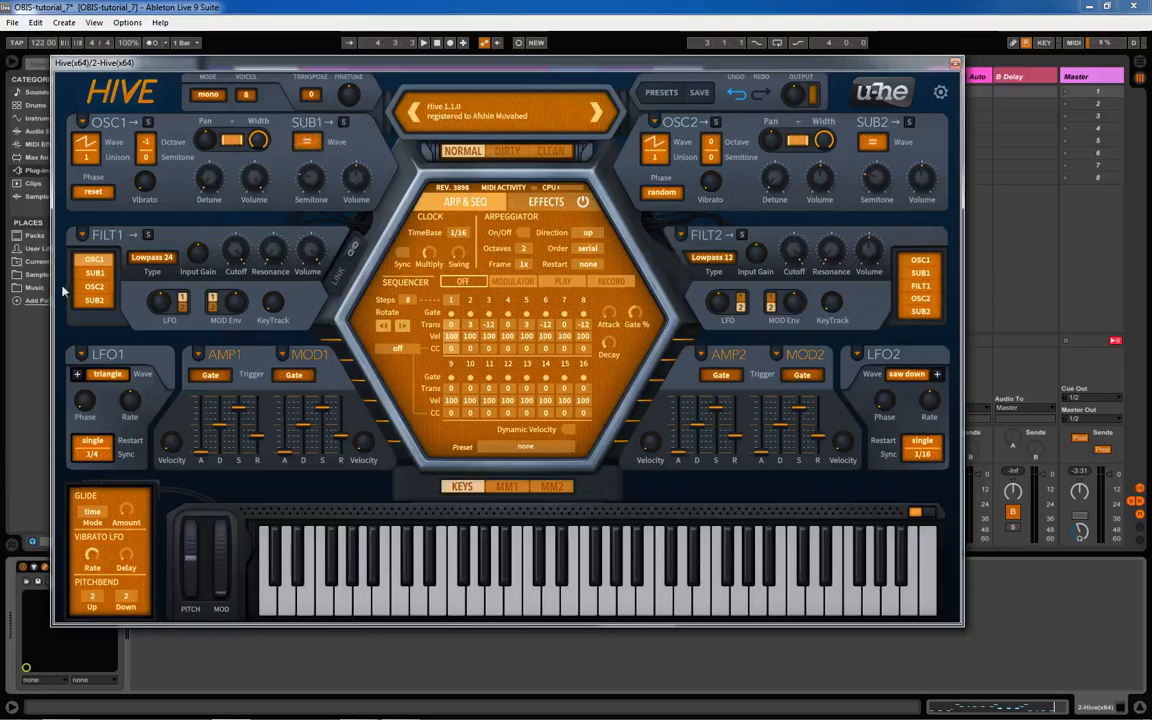
- Turn on SUB1 as an input of Filter 1 and play back the sound
{"action": "left_click", "coordinate": [95, 272]}
{"action": "left_click", "coordinate": [92, 272]}
{"action": "left_click", "coordinate": [90, 273]}
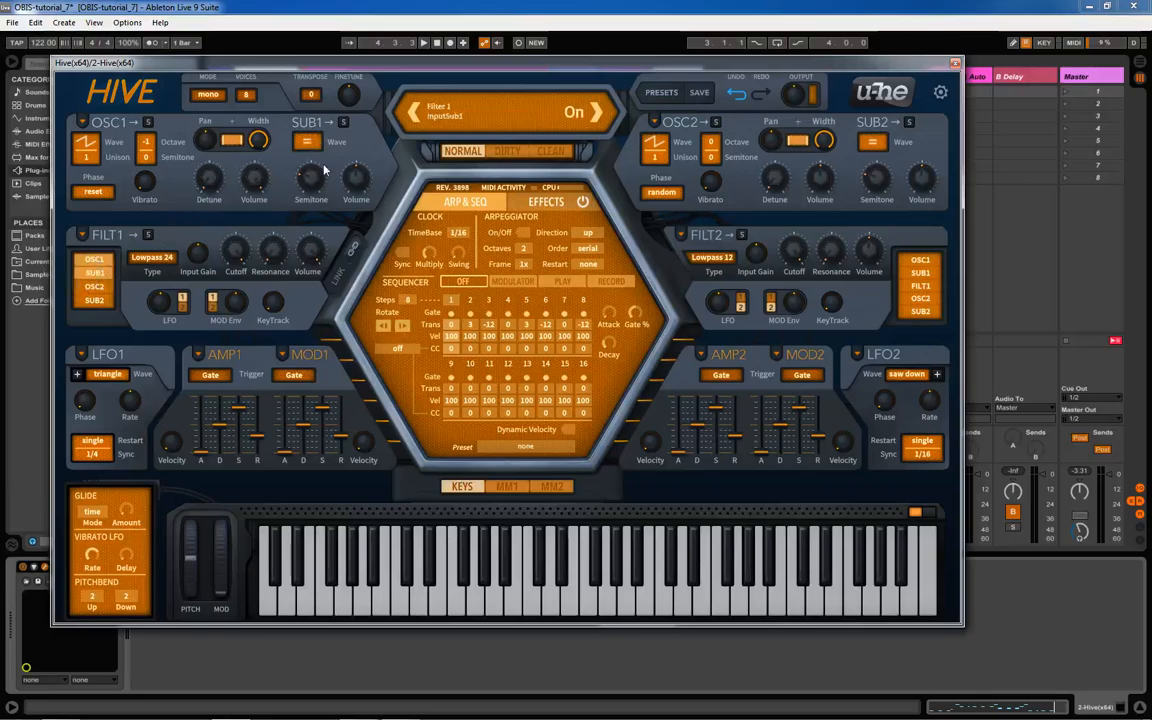
{"action": "key", "text": "space"}
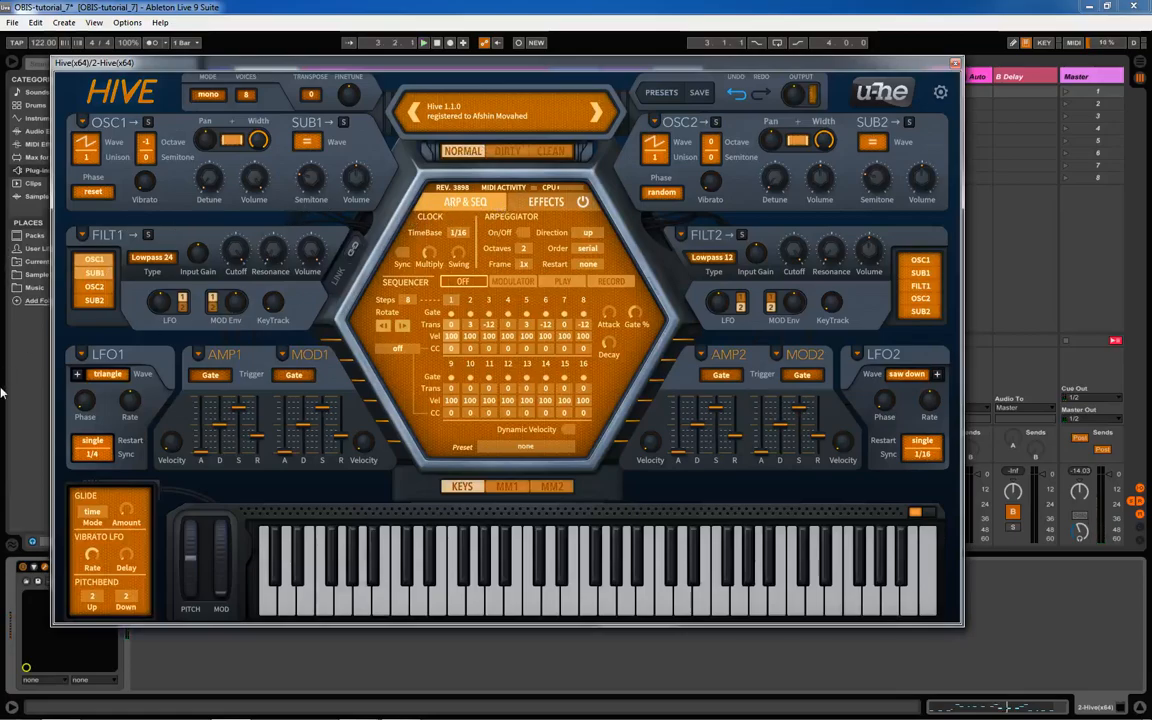
- Set oscillator 2's octave to -1 and its phase to reset
{"action": "left_click", "coordinate": [710, 142]}
{"action": "left_click", "coordinate": [733, 196]}
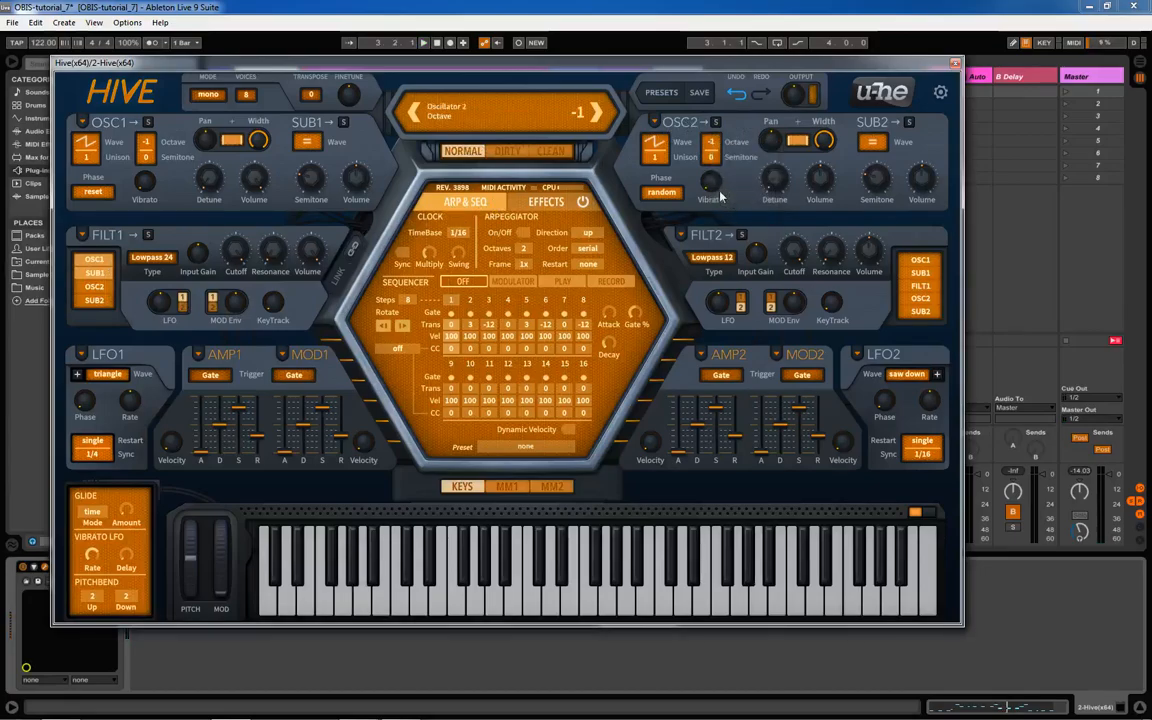
{"action": "left_click", "coordinate": [661, 192]}
{"action": "left_click", "coordinate": [685, 197]}
{"action": "left_click_drag", "start_coordinate": [820, 180], "coordinate": [826, 182]}
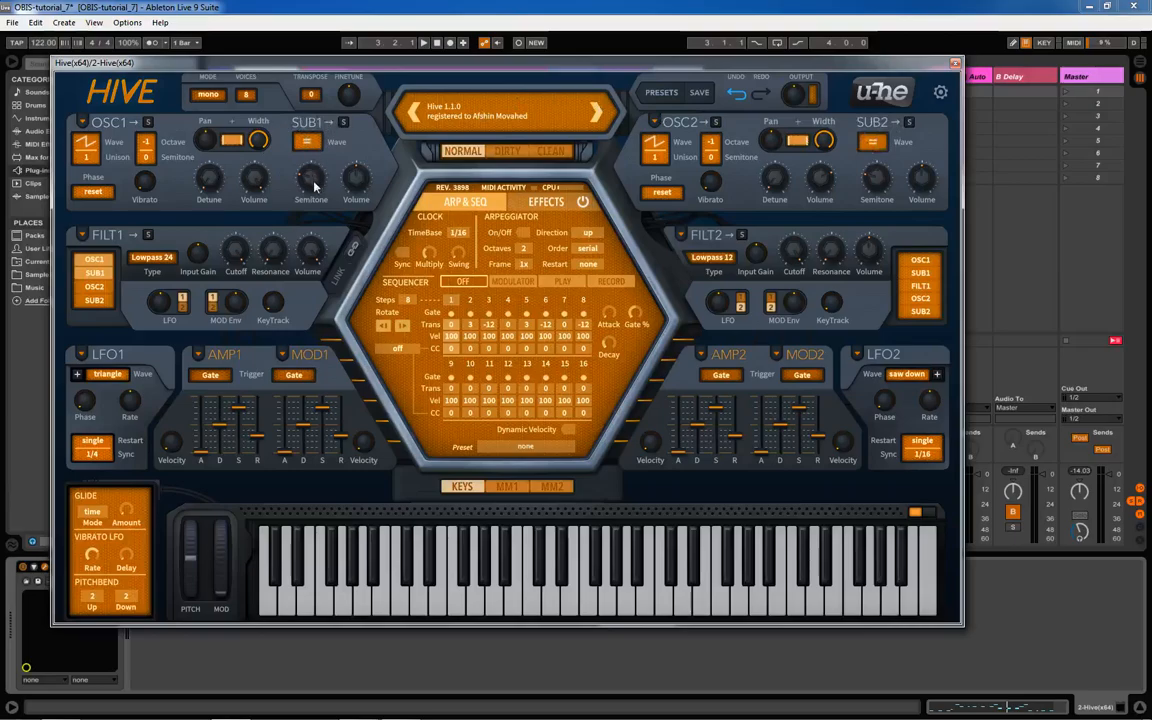
- Start playback and turn on OSC2 and SUB2 as inputs of Filter 1
{"action": "left_click_drag", "start_coordinate": [313, 186], "coordinate": [313, 176]}
{"action": "key", "text": "space"}
{"action": "left_click", "coordinate": [670, 193]}
{"action": "left_click", "coordinate": [726, 201]}
{"action": "left_click", "coordinate": [99, 288]}
{"action": "left_click", "coordinate": [101, 302]}
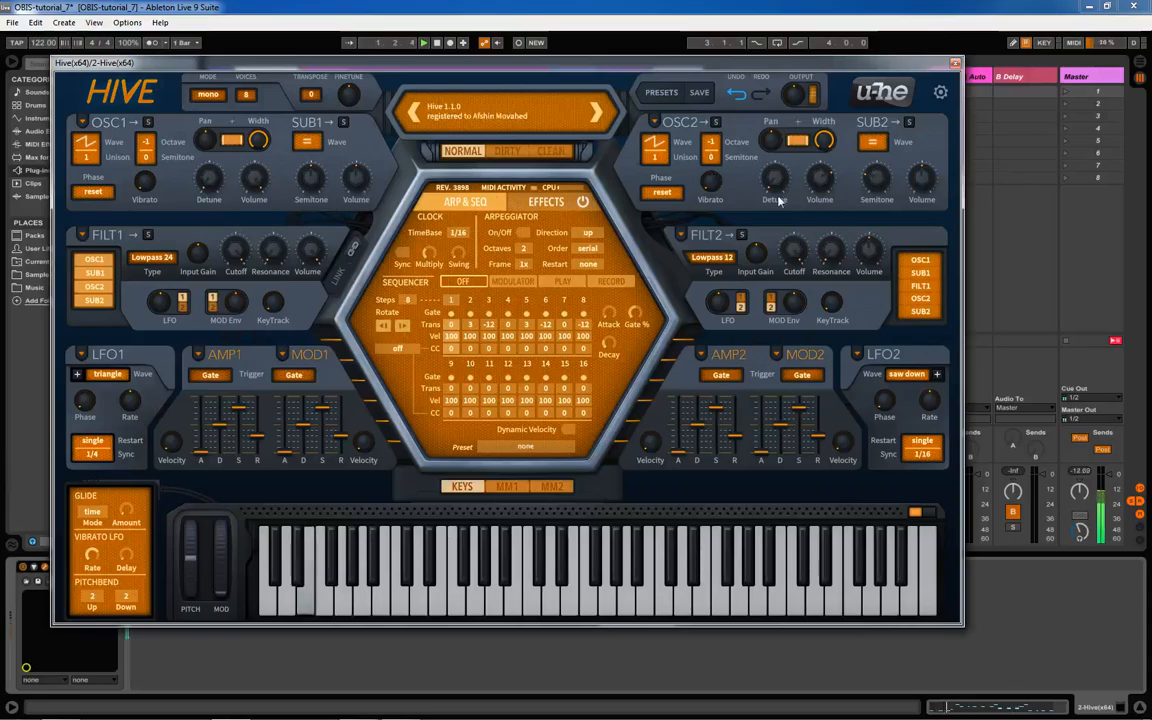
- Lower the volume of oscillator 2's sub to 15 while listening to the bass
{"action": "left_click_drag", "start_coordinate": [921, 180], "coordinate": [927, 228]}
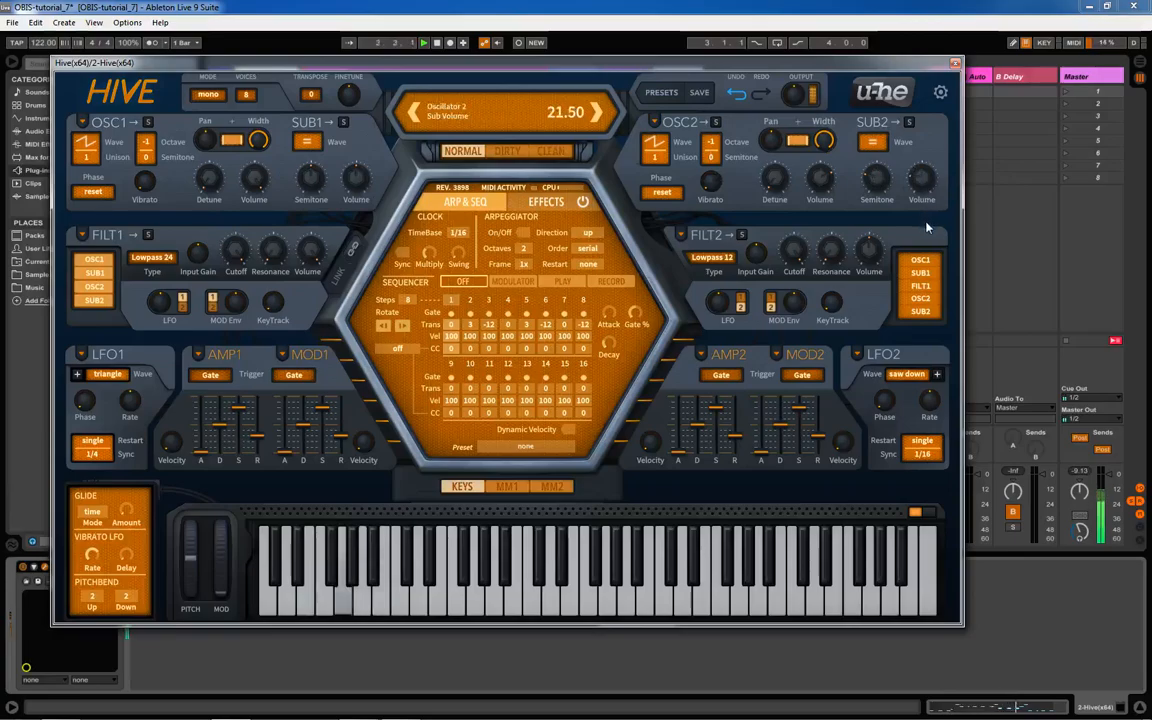
{"action": "left_click_drag", "start_coordinate": [918, 180], "coordinate": [927, 181]}
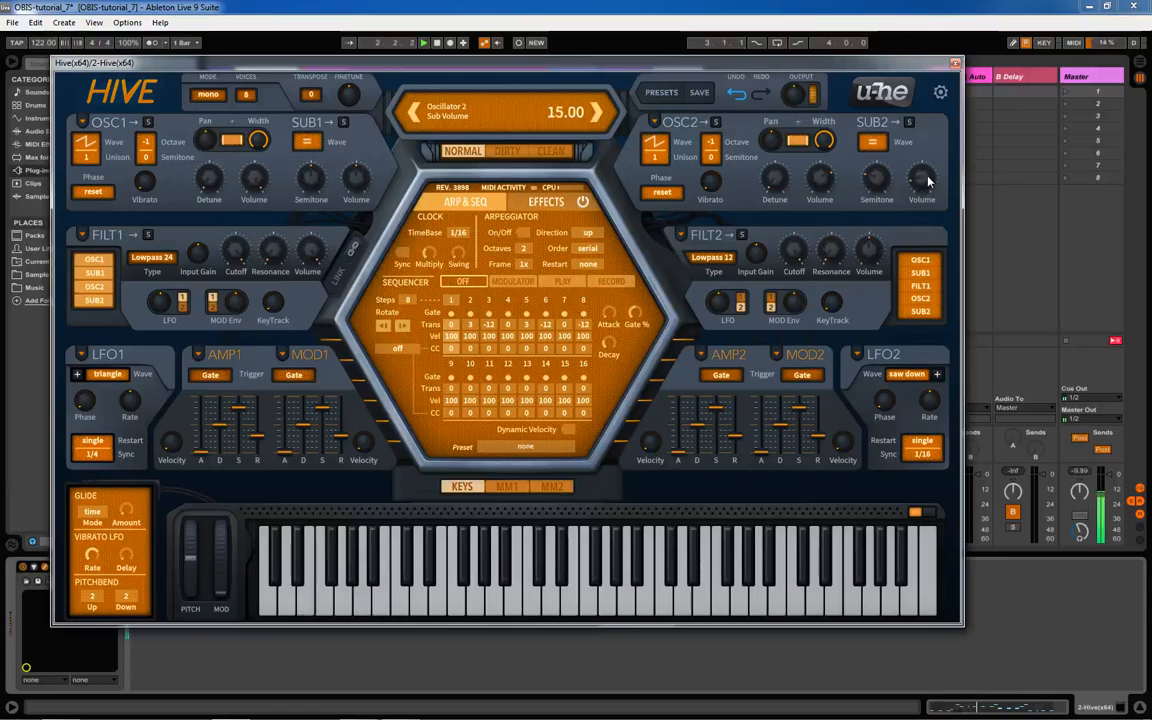
{"action": "left_click_drag", "start_coordinate": [246, 180], "coordinate": [246, 185]}
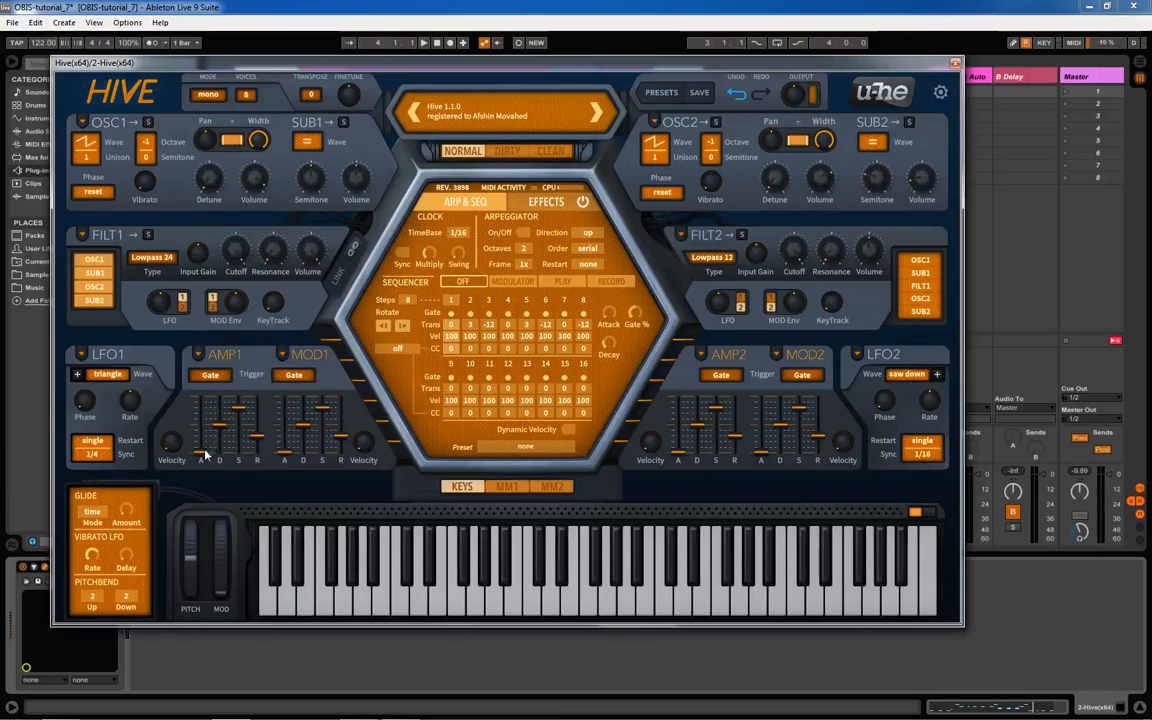
- Set Amp Envelope 1's decay to 34 and sustain to about 21, raise its release slightly, and audition the sound
{"action": "left_click_drag", "start_coordinate": [236, 420], "coordinate": [220, 446]}
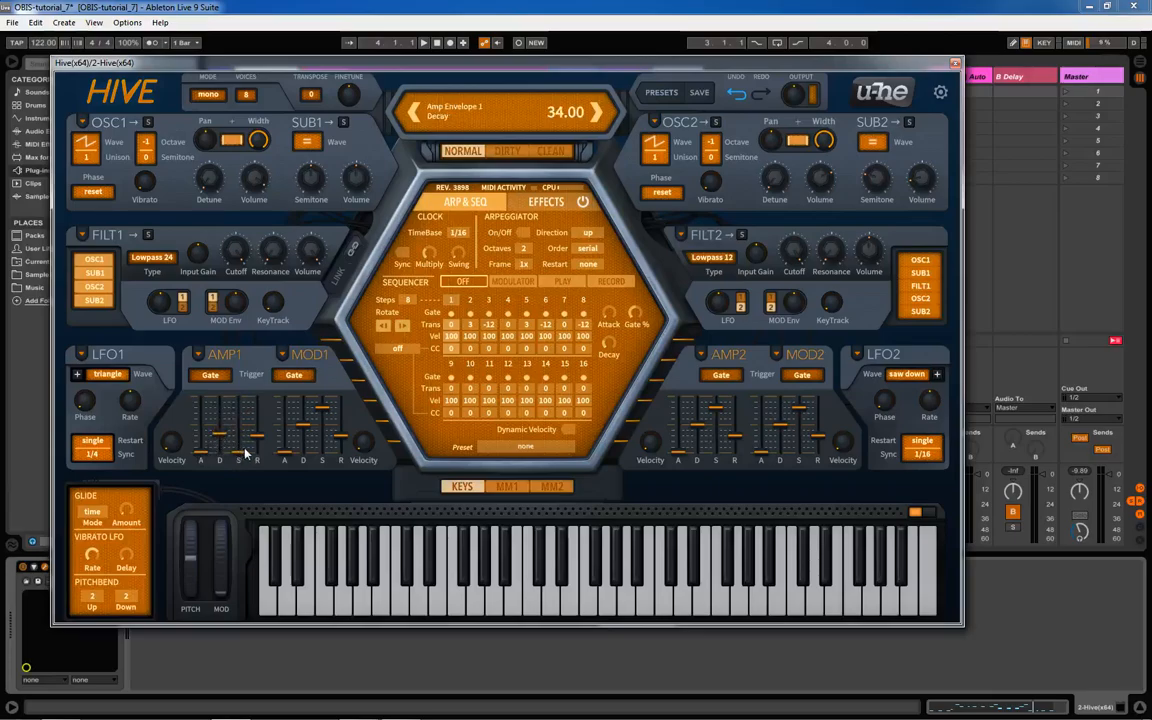
{"action": "mouse_move", "coordinate": [255, 441]}
{"action": "left_mouse_down"}
{"action": "mouse_move", "coordinate": [257, 432]}
{"action": "mouse_move", "coordinate": [246, 443]}
{"action": "left_mouse_up"}
{"action": "key", "text": "space"}
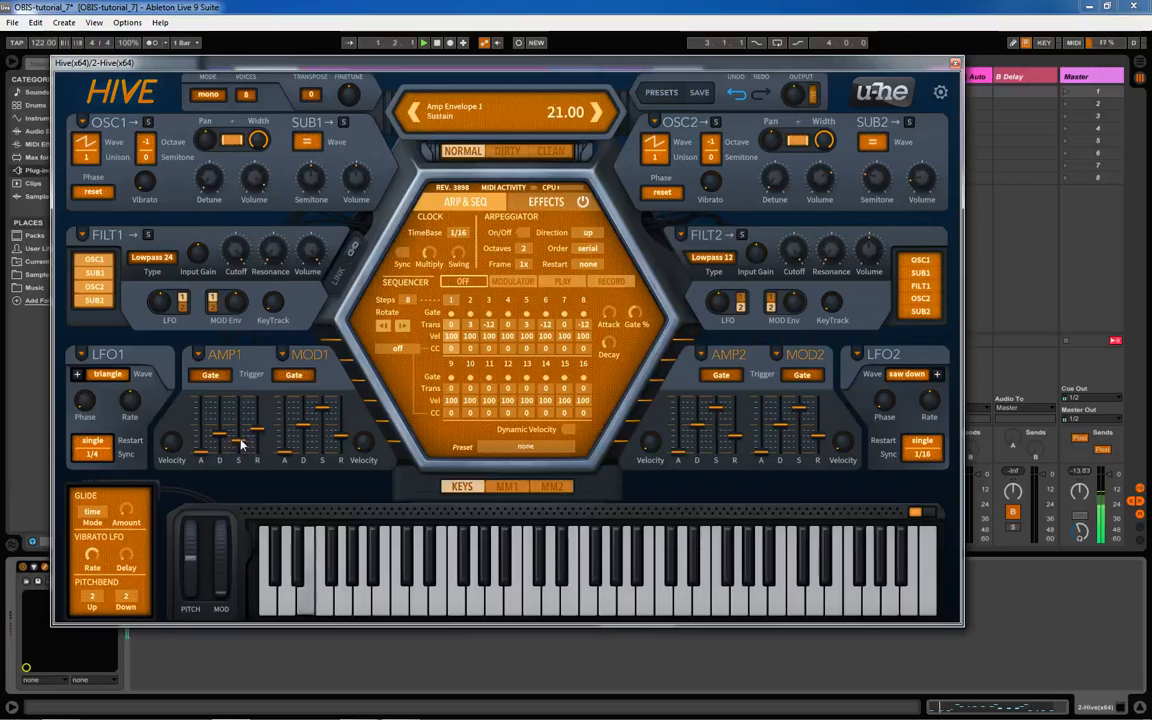
{"action": "left_click_drag", "start_coordinate": [253, 432], "coordinate": [241, 446]}
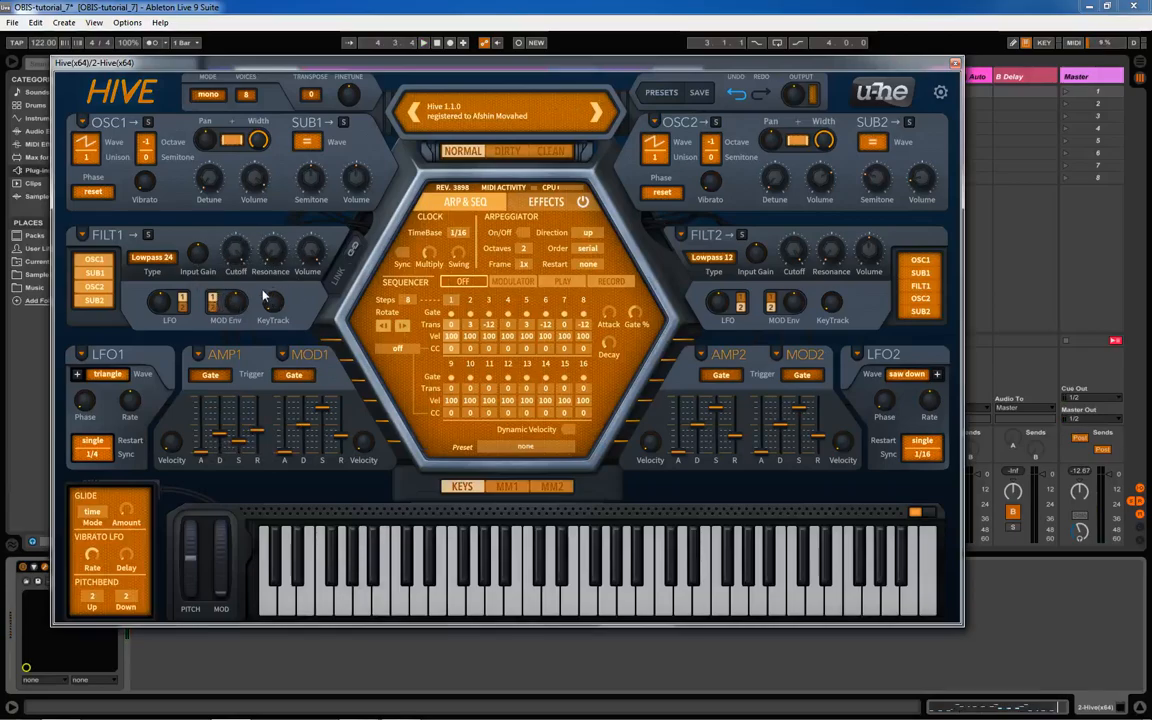
- Lower Filter 1's cutoff to about 77.5 while auditioning the bass
{"action": "left_click_drag", "start_coordinate": [237, 252], "coordinate": [237, 305]}
{"action": "key", "text": "space"}
{"action": "mouse_move", "coordinate": [270, 255]}
{"action": "left_mouse_down"}
{"action": "mouse_move", "coordinate": [288, 208]}
{"action": "mouse_move", "coordinate": [280, 260]}
{"action": "mouse_move", "coordinate": [240, 239]}
{"action": "mouse_move", "coordinate": [247, 187]}
{"action": "mouse_move", "coordinate": [256, 262]}
{"action": "left_mouse_up"}
{"action": "key", "text": "space"}
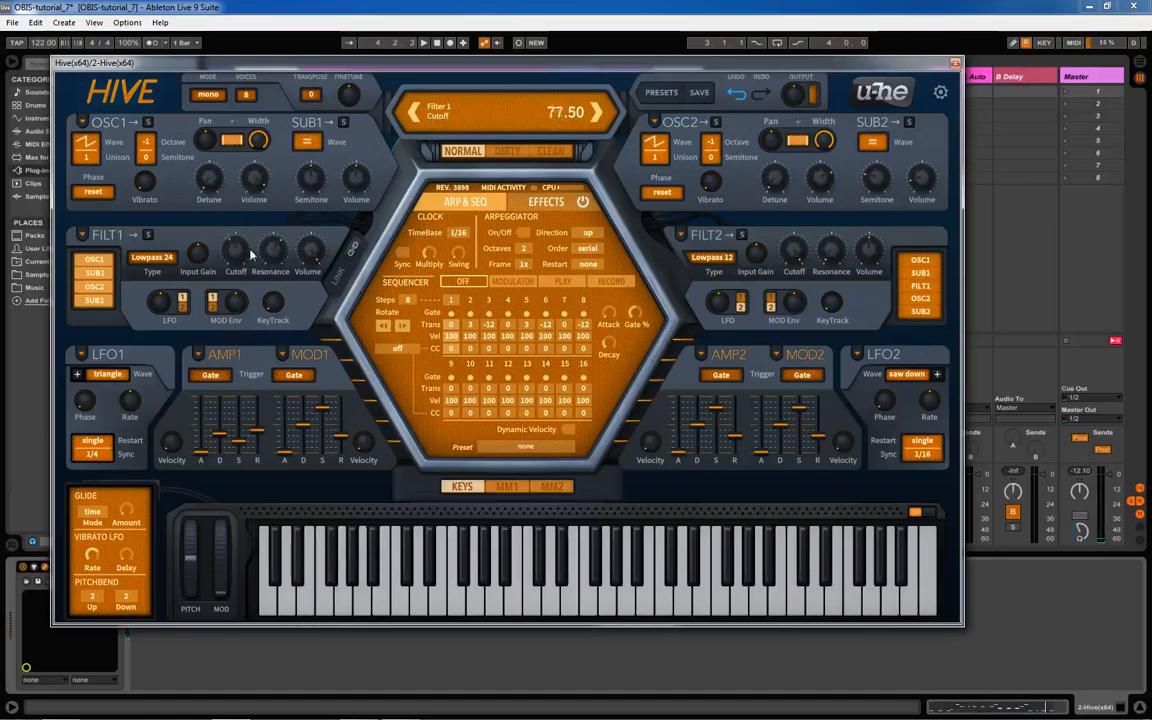
{"action": "left_click_drag", "start_coordinate": [255, 239], "coordinate": [266, 208]}
- Set Filter 1's modulation envelope depth to 68 and pull Mod Envelope 1's sustain down to its minimum
{"action": "mouse_move", "coordinate": [237, 291]}
{"action": "left_mouse_down"}
{"action": "mouse_move", "coordinate": [237, 268]}
{"action": "mouse_move", "coordinate": [240, 326]}
{"action": "mouse_move", "coordinate": [240, 310]}
{"action": "left_mouse_up"}
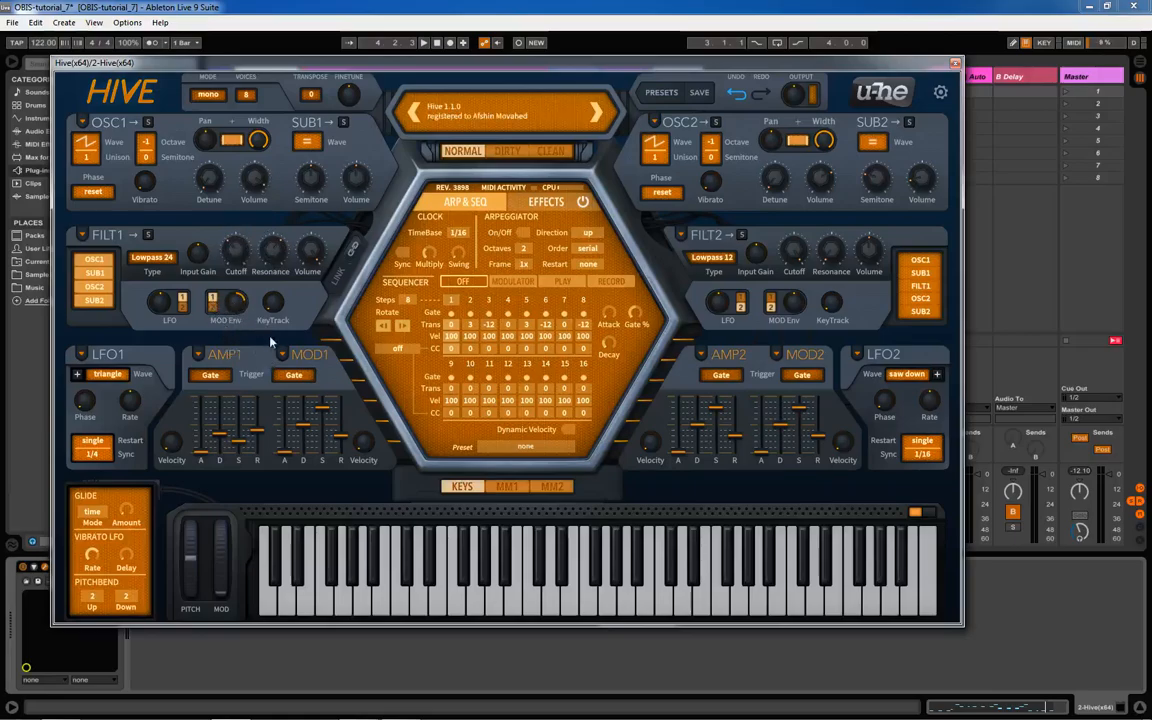
{"action": "key", "text": "space"}
{"action": "left_click", "coordinate": [241, 309]}
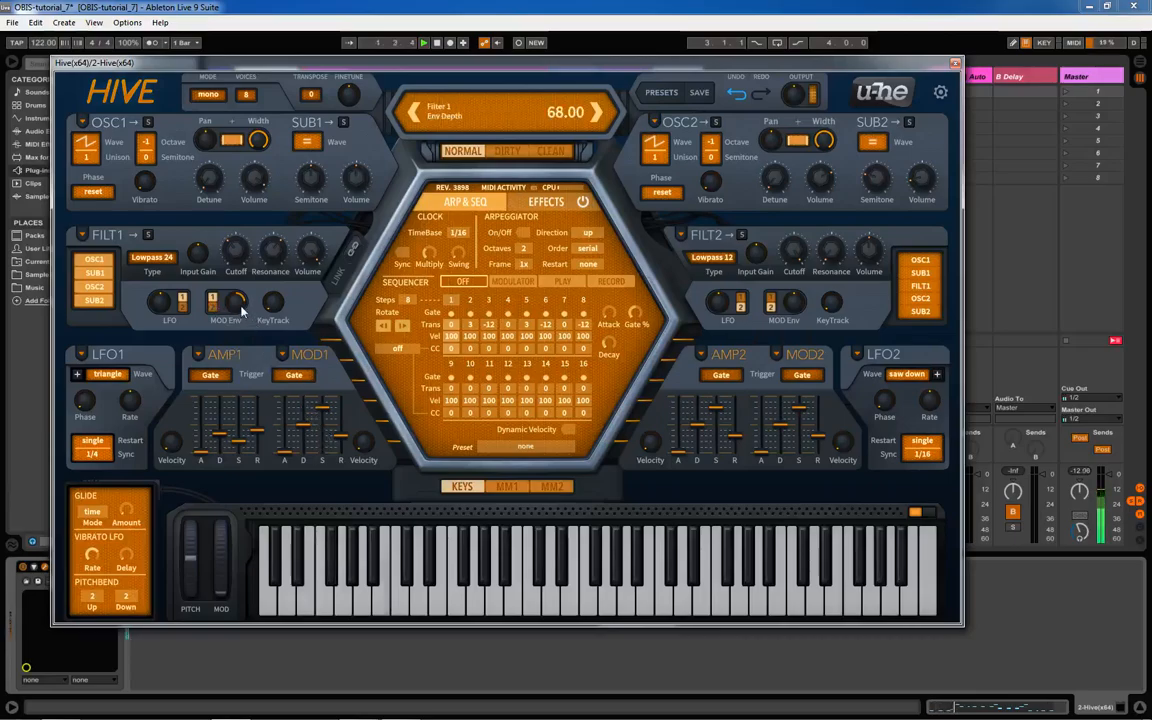
{"action": "left_click_drag", "start_coordinate": [323, 408], "coordinate": [319, 469]}
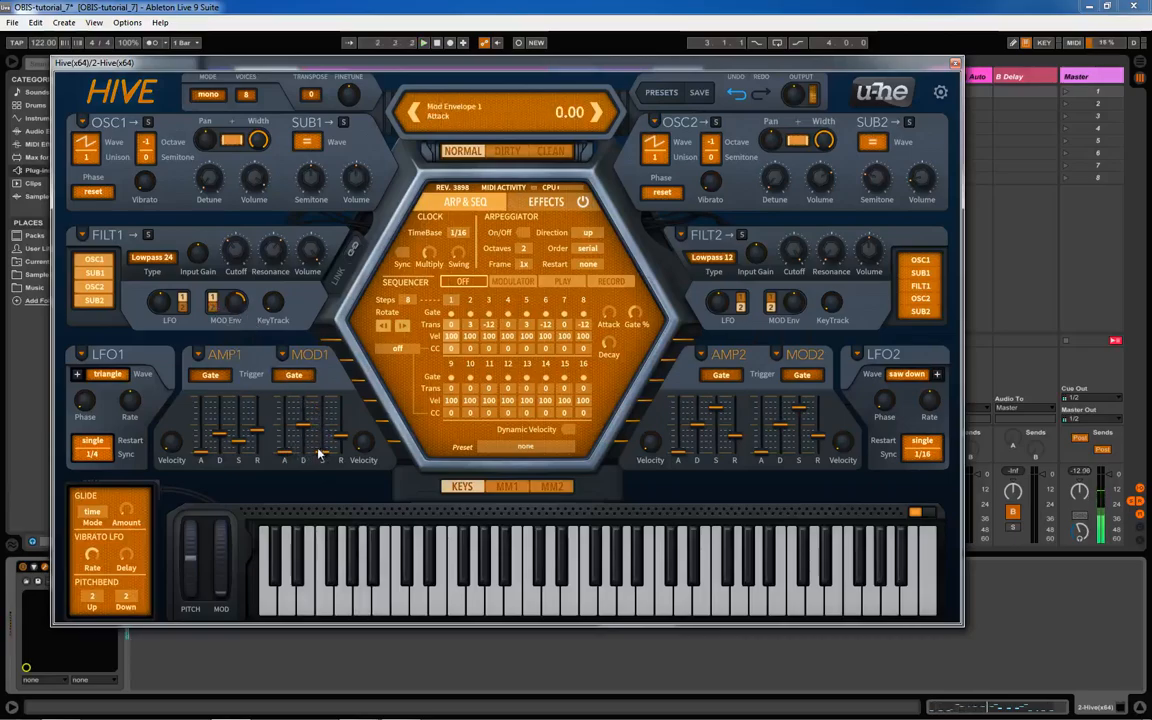
{"action": "left_click_drag", "start_coordinate": [236, 305], "coordinate": [241, 334]}
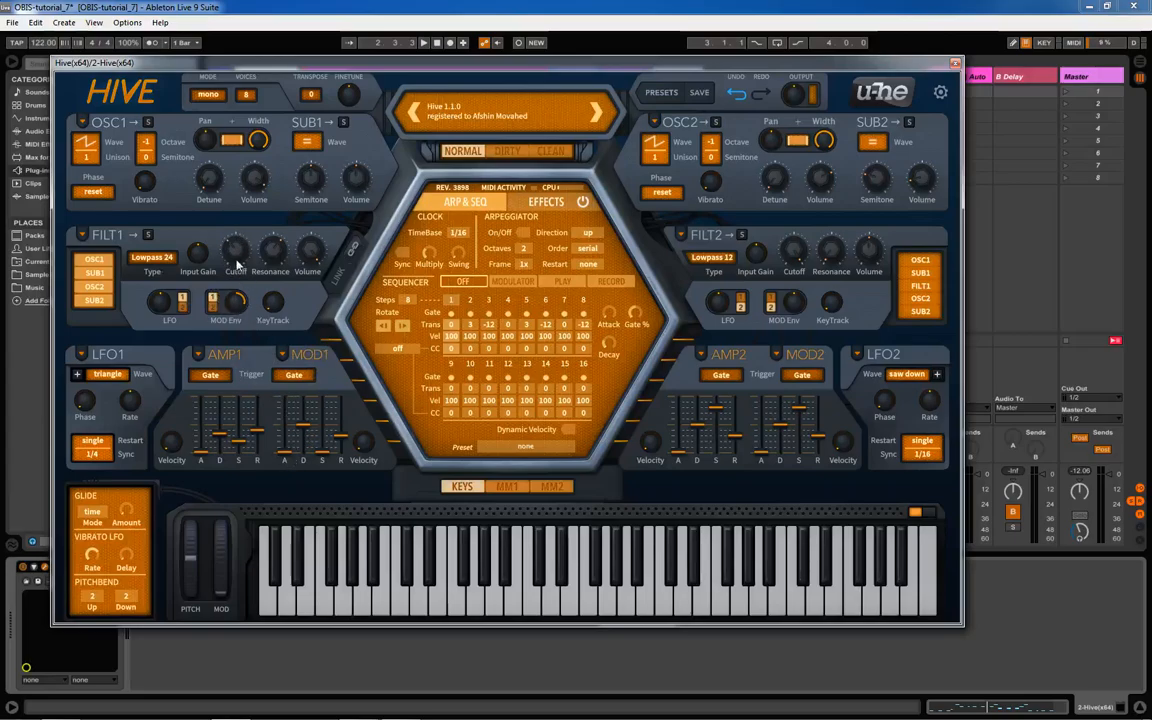
- During playback, shorten Mod Envelope 1's decay slightly, set its release to 45 and raise its sustain a little
{"action": "key", "text": "space"}
{"action": "left_click_drag", "start_coordinate": [237, 247], "coordinate": [279, 248]}
{"action": "left_click_drag", "start_coordinate": [303, 430], "coordinate": [344, 431]}
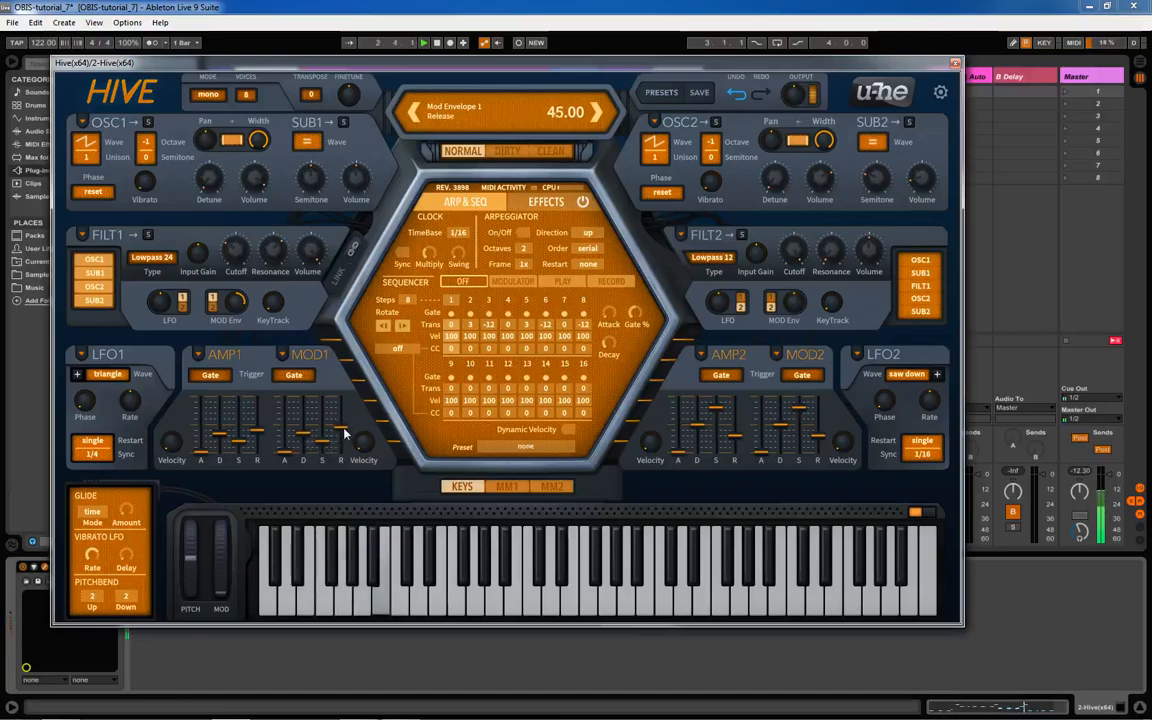
{"action": "left_click", "coordinate": [326, 444]}
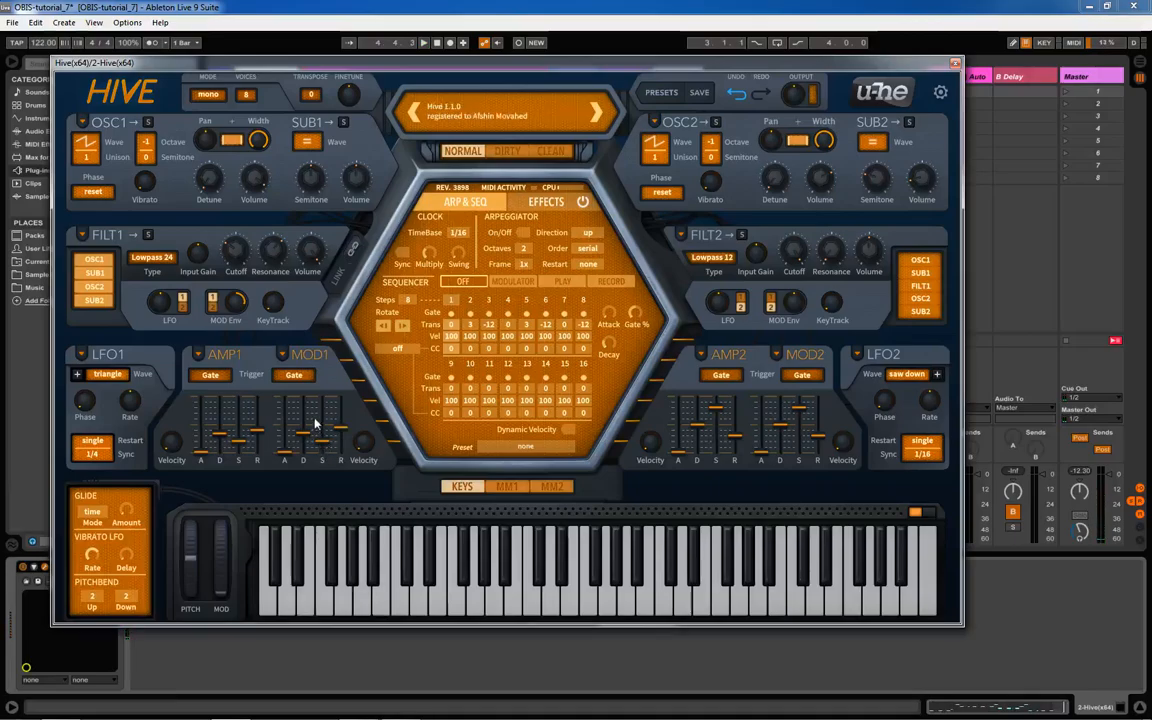
{"action": "key", "text": "space"}
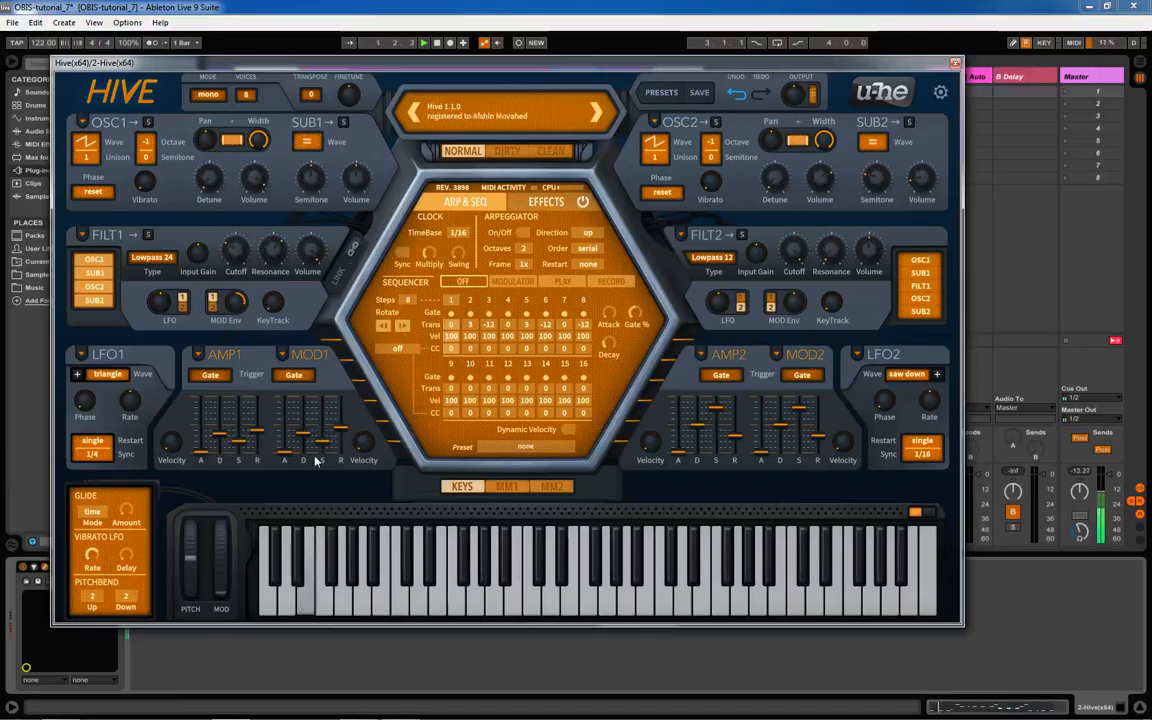
- Set the pitch bend range to 12 semitones both up and down, and play the clip
{"action": "left_click", "coordinate": [91, 600]}
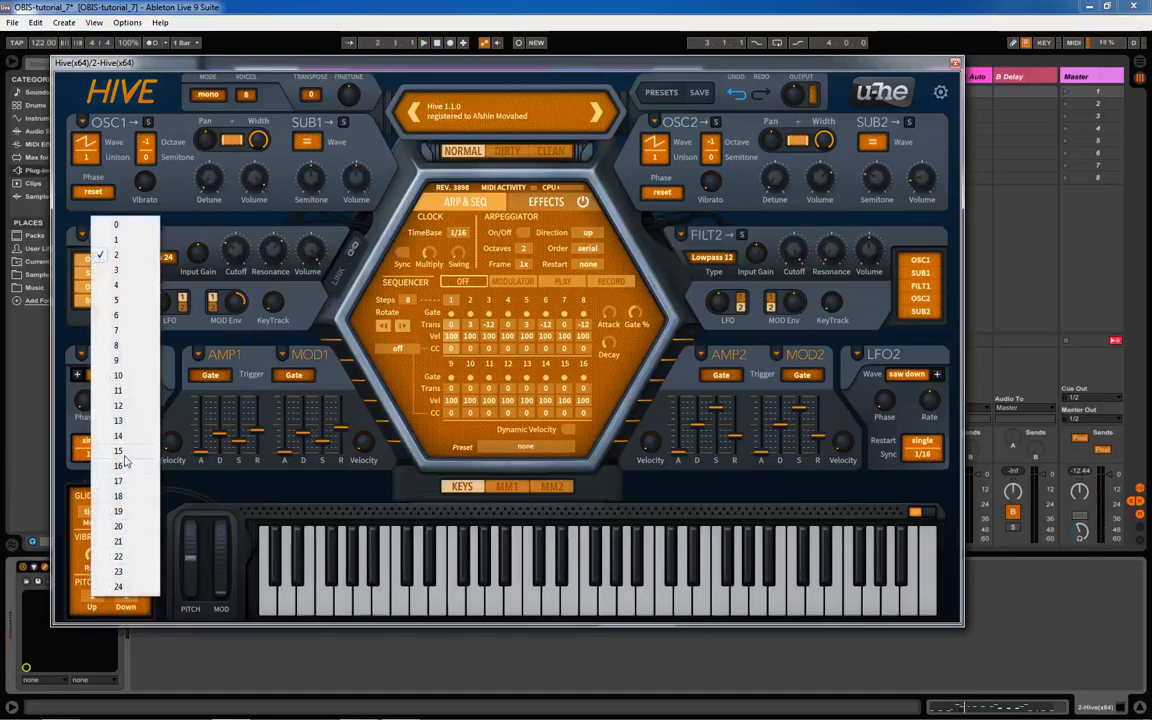
{"action": "left_click", "coordinate": [118, 405]}
{"action": "left_click", "coordinate": [122, 598]}
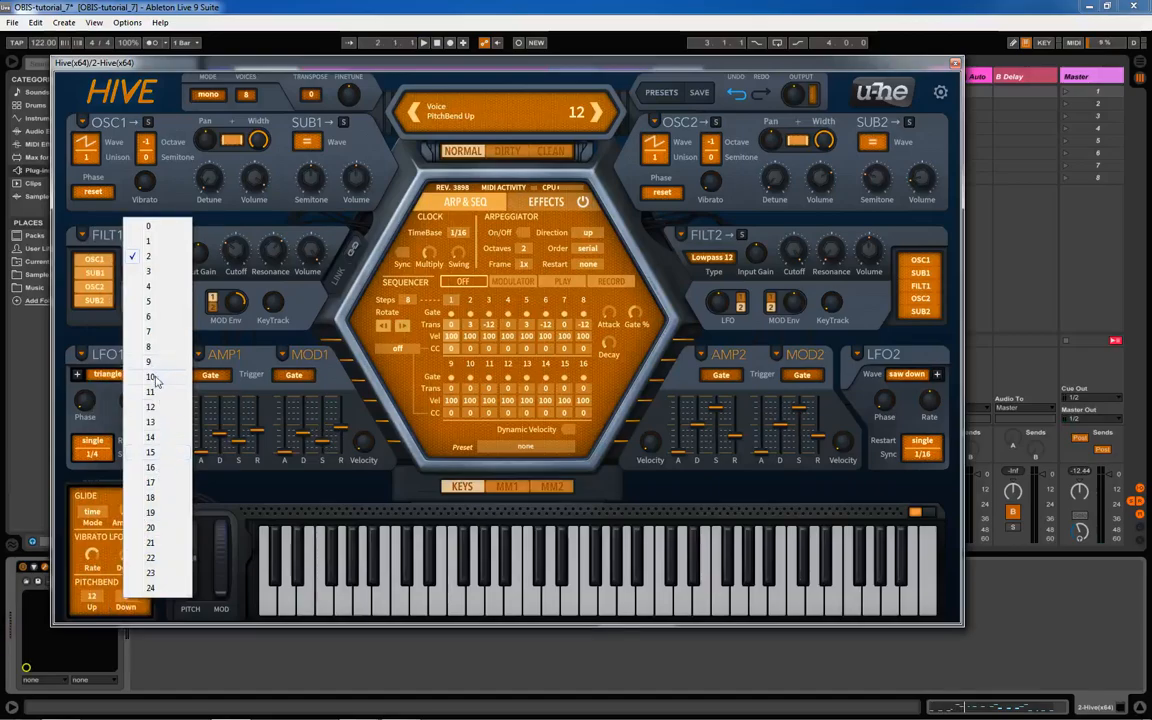
{"action": "left_click", "coordinate": [152, 410]}
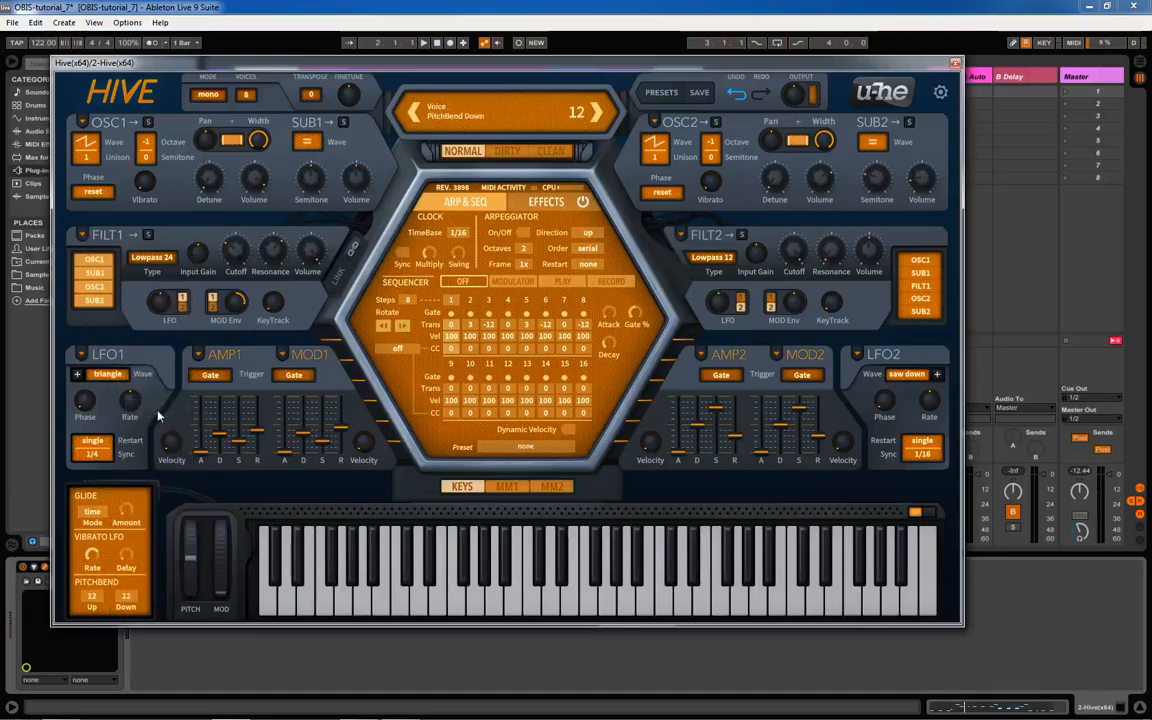
{"action": "key", "text": "space"}
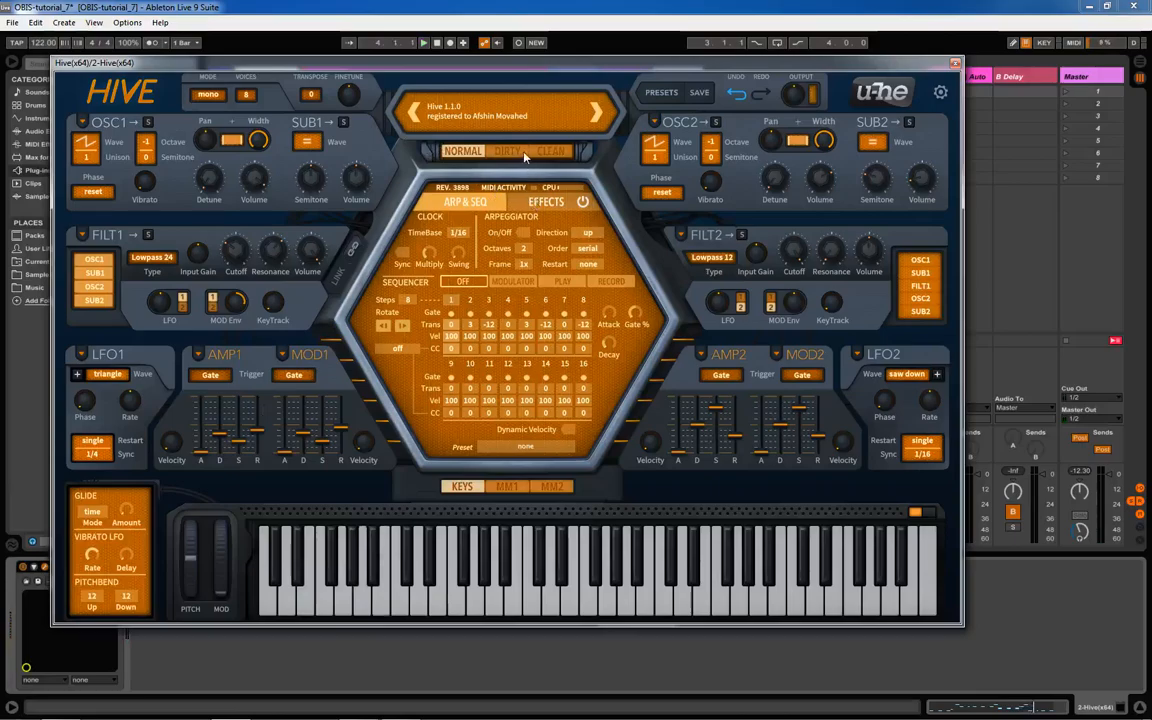
- Show the effects section, compare the Normal, Dirty and Clean synth engines during playback, and settle on Clean
{"action": "left_click", "coordinate": [553, 202]}
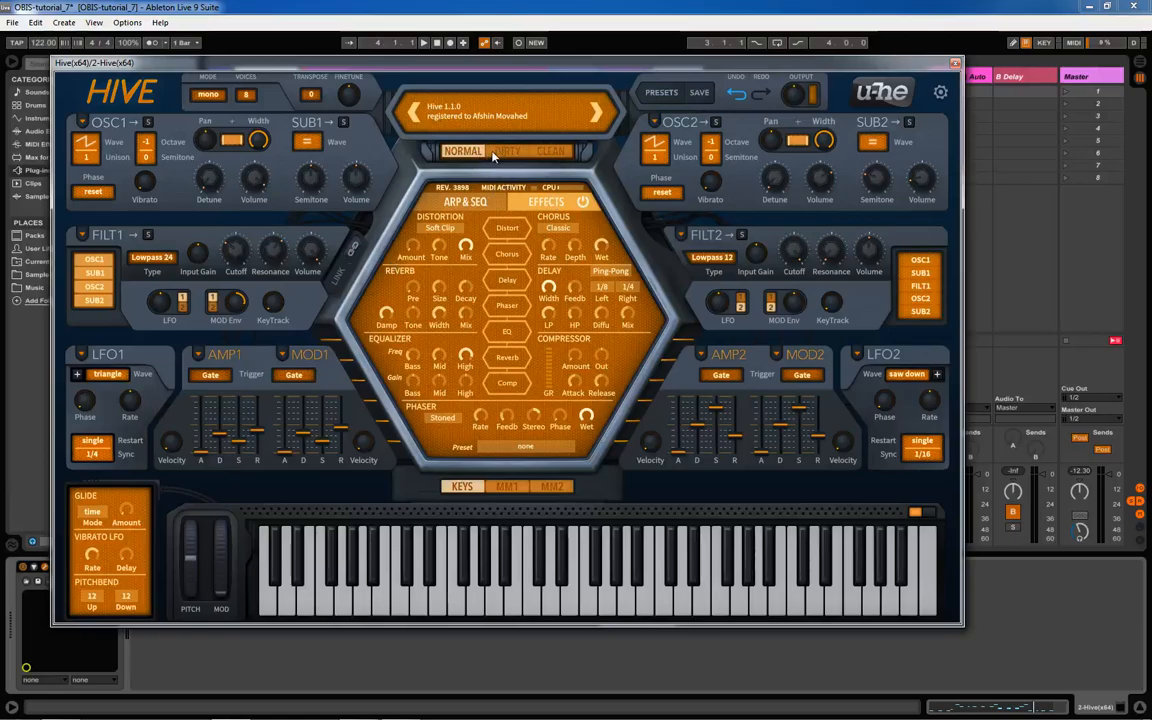
{"action": "key", "text": "space"}
{"action": "left_click", "coordinate": [509, 151]}
{"action": "key", "text": "space"}
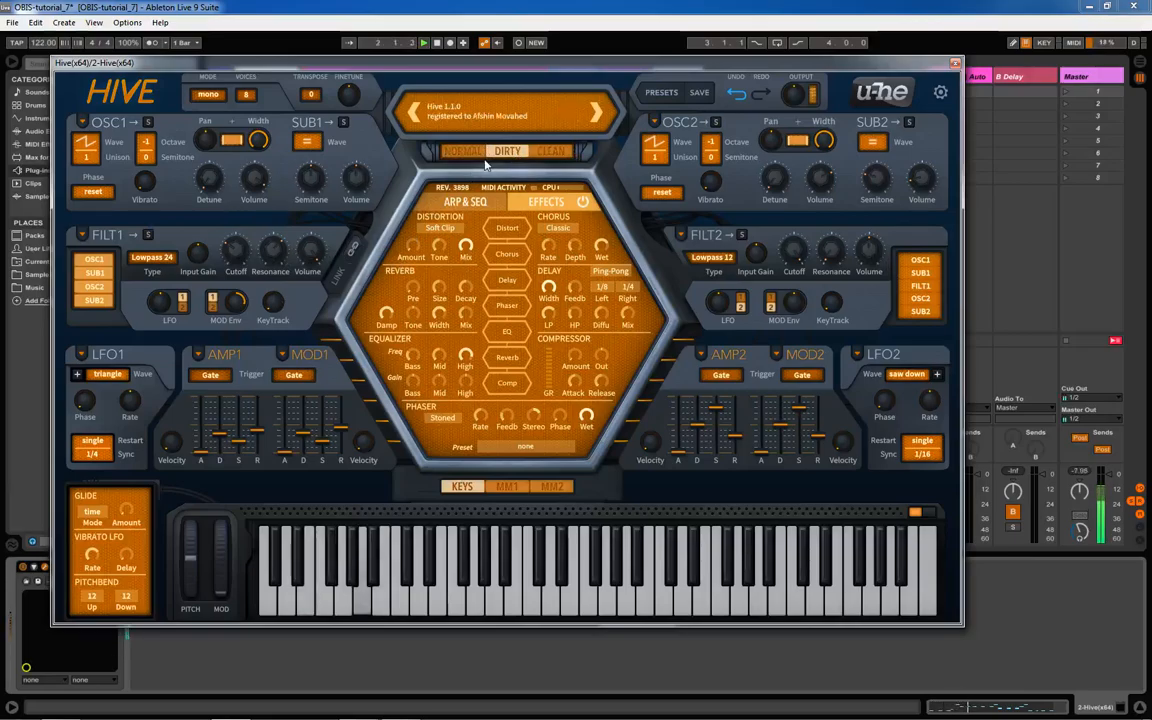
{"action": "left_click", "coordinate": [550, 151]}
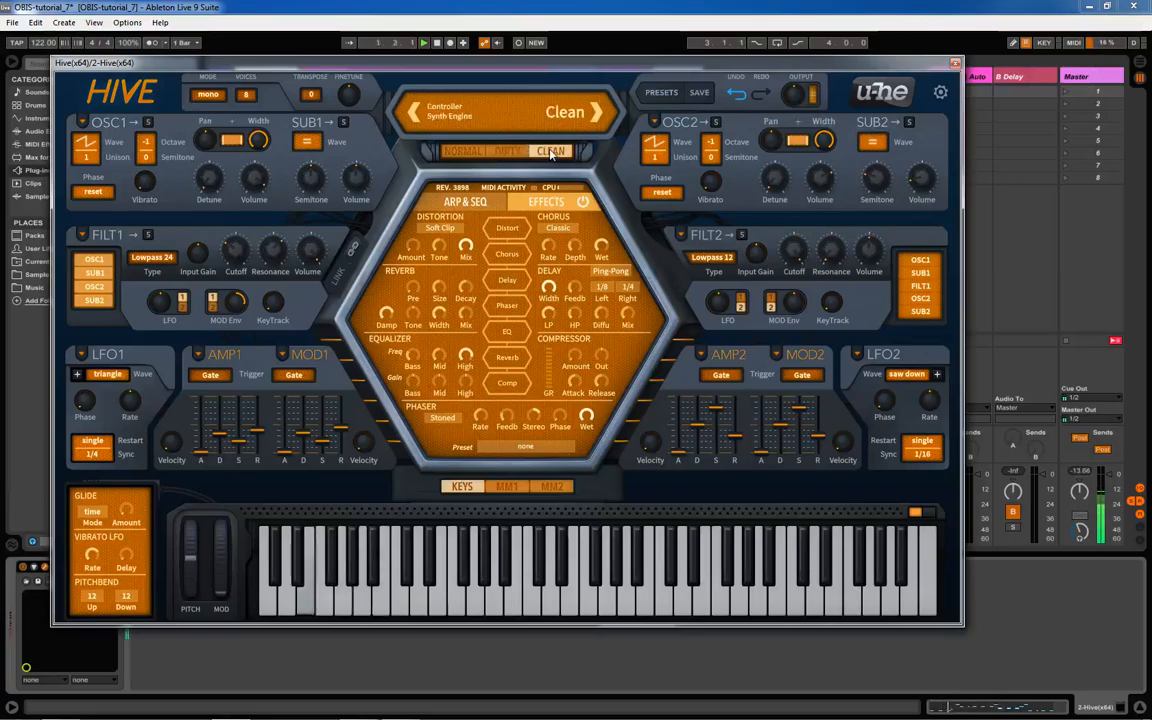
{"action": "left_click", "coordinate": [475, 153]}
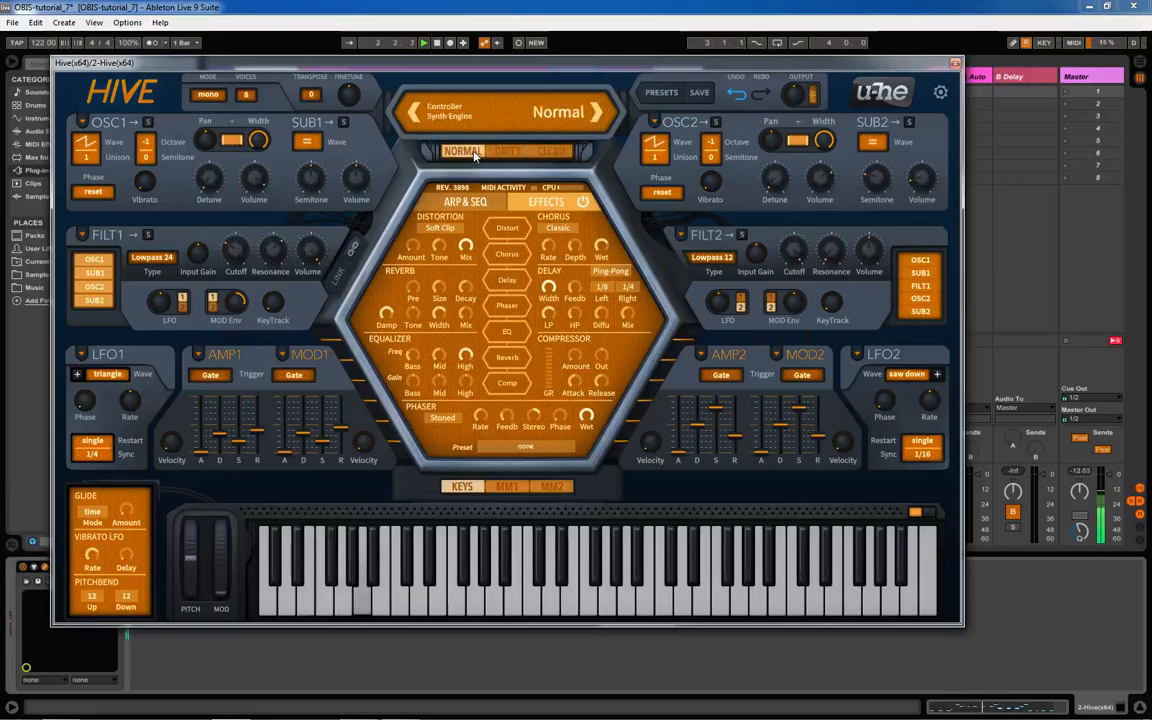
{"action": "left_click", "coordinate": [507, 151]}
{"action": "left_click", "coordinate": [550, 152]}
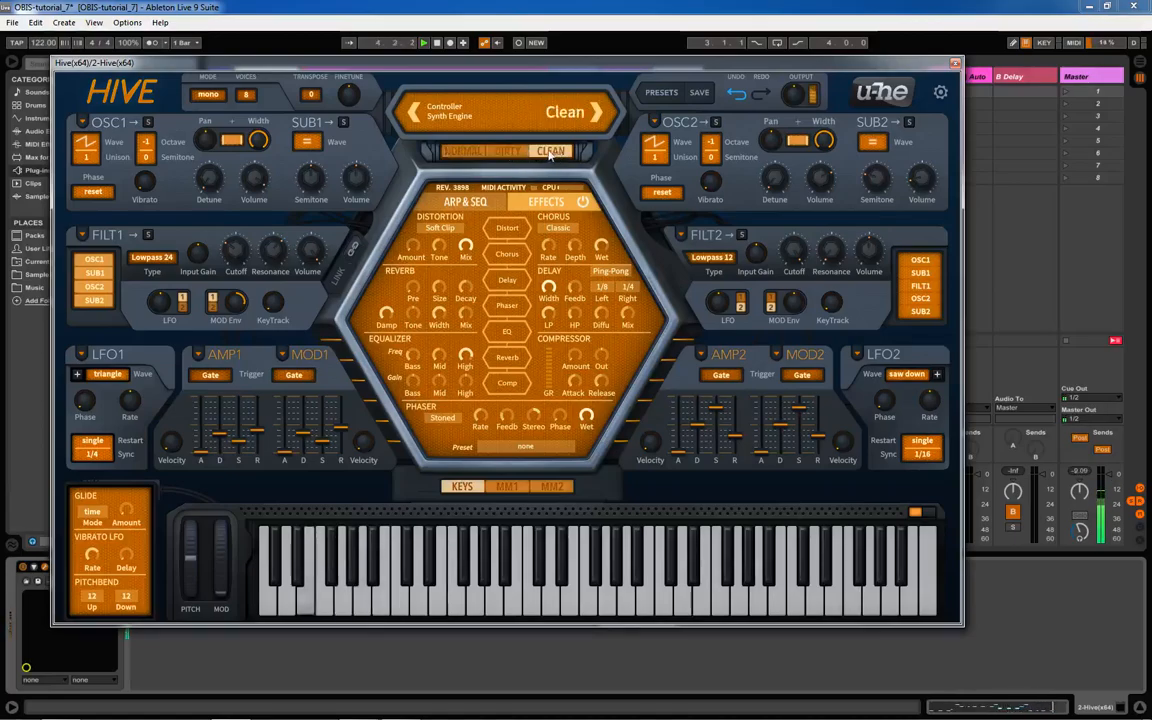
{"action": "left_click", "coordinate": [490, 152]}
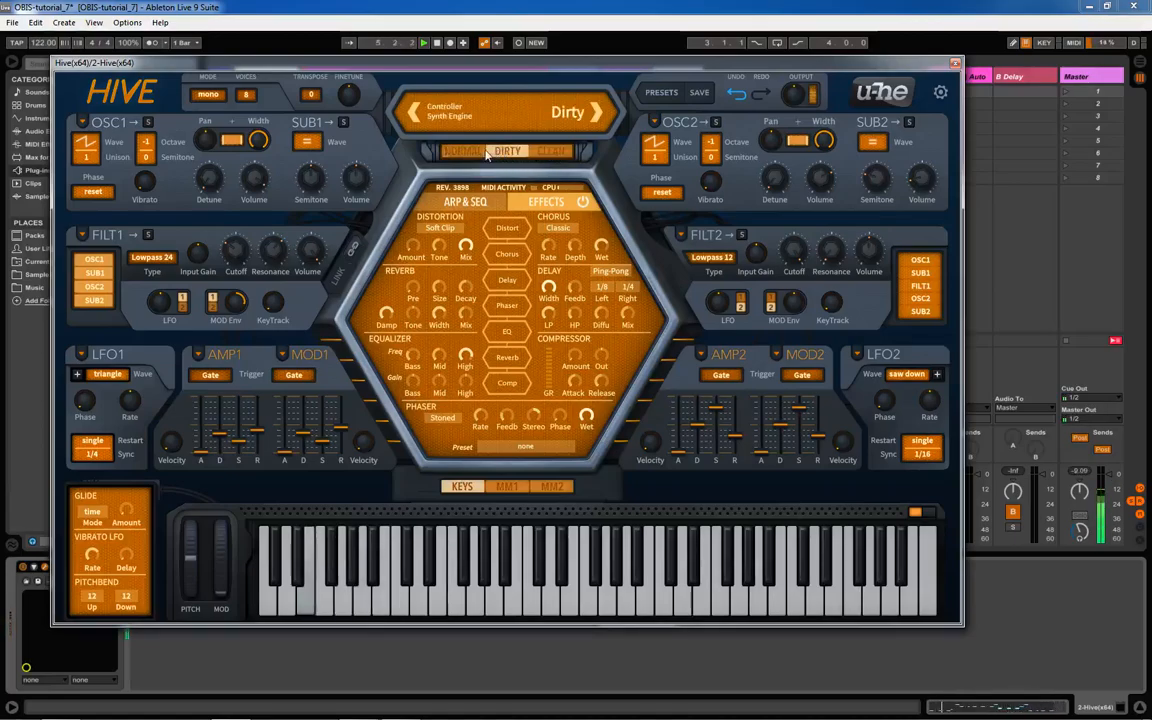
{"action": "left_click", "coordinate": [550, 152]}
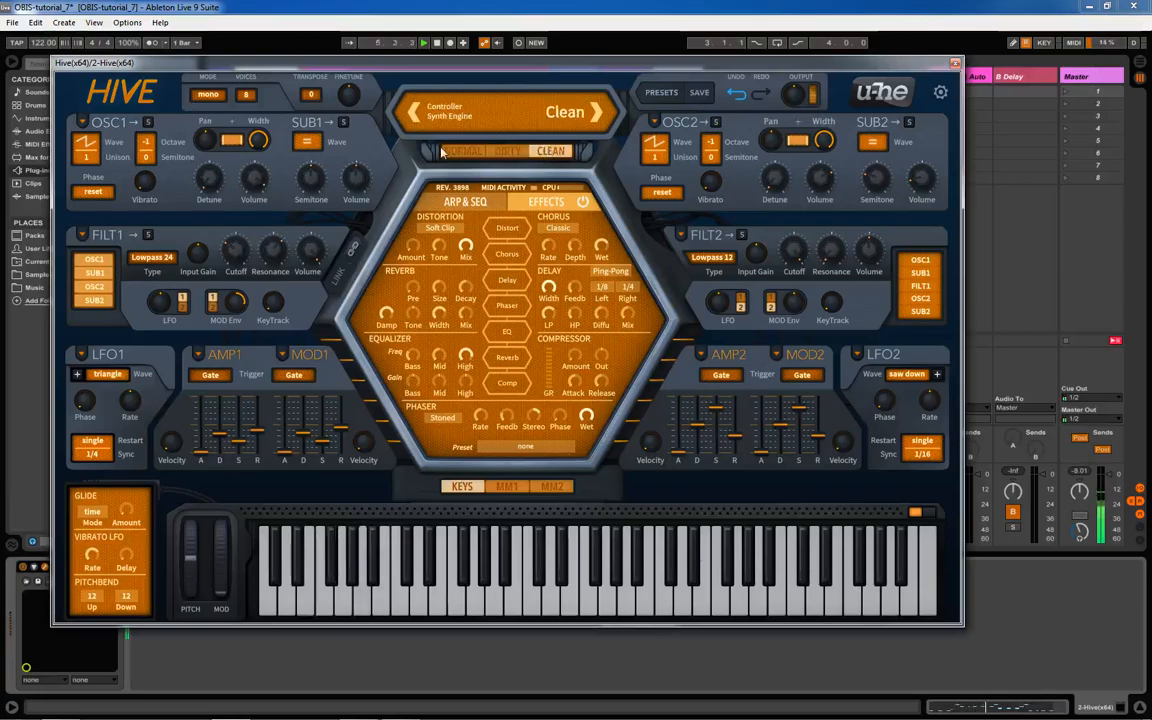
{"action": "left_click", "coordinate": [460, 152]}
{"action": "left_click", "coordinate": [547, 153]}
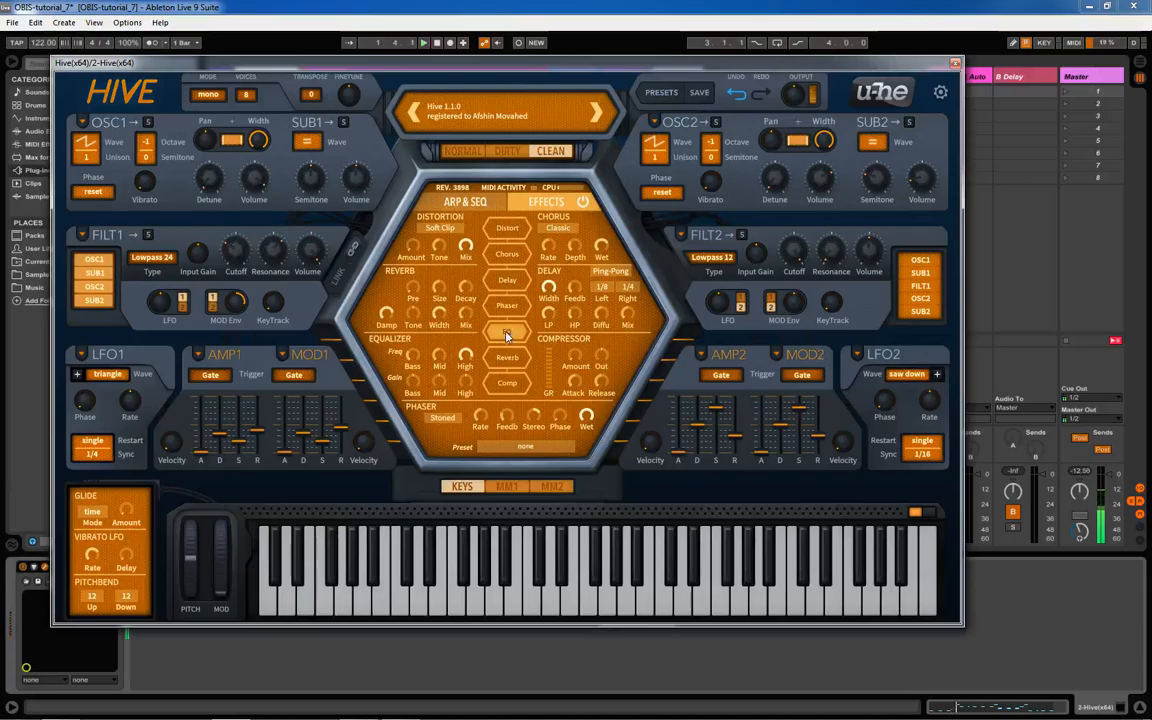
- Move the EQ to the front of the effects chain, boost its bass gain to about 4.8 dB and adjust the mid and high bands
{"action": "left_click_drag", "start_coordinate": [506, 336], "coordinate": [509, 230]}
{"action": "mouse_move", "coordinate": [417, 375]}
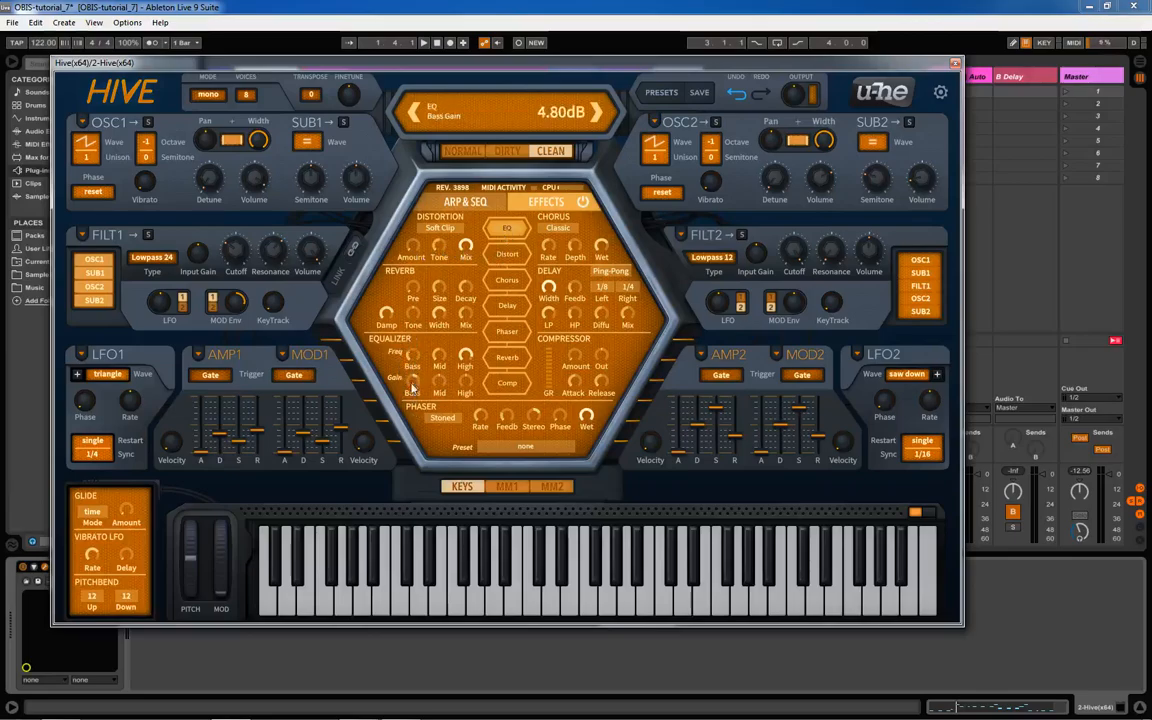
{"action": "mouse_move", "coordinate": [414, 365]}
{"action": "left_mouse_down"}
{"action": "mouse_move", "coordinate": [410, 393]}
{"action": "mouse_move", "coordinate": [416, 345]}
{"action": "mouse_move", "coordinate": [418, 374]}
{"action": "left_mouse_up"}
{"action": "key", "text": "space"}
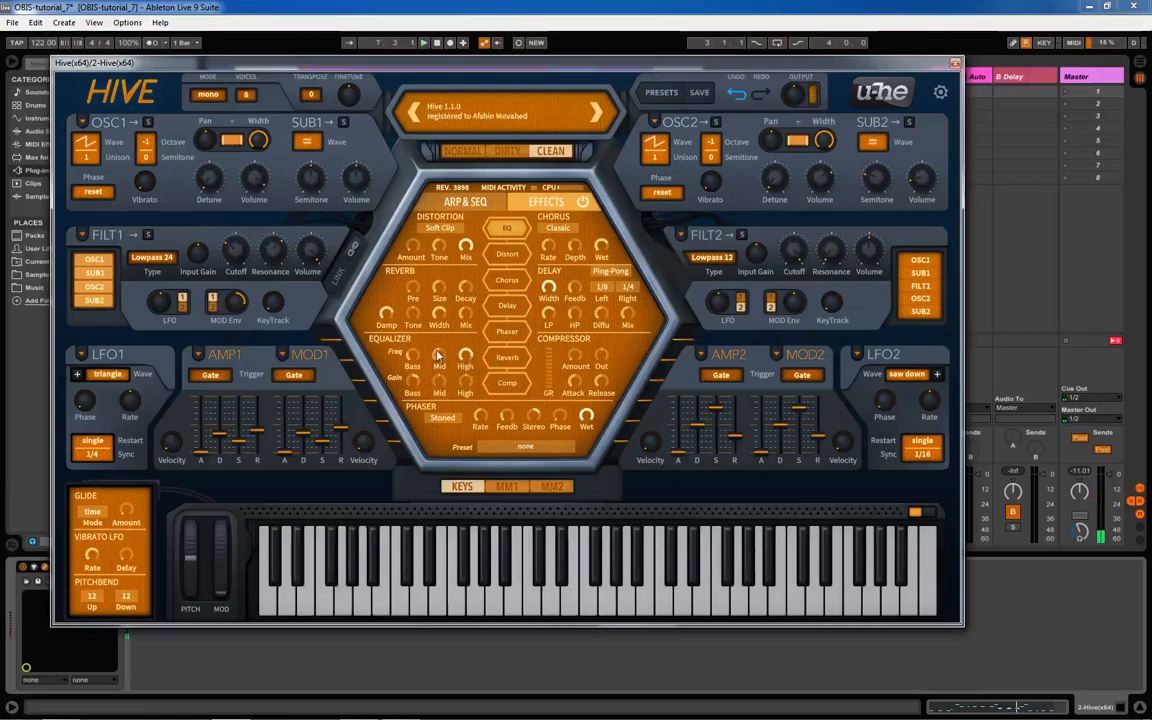
{"action": "left_click_drag", "start_coordinate": [439, 358], "coordinate": [467, 397]}
{"action": "key", "text": "space"}
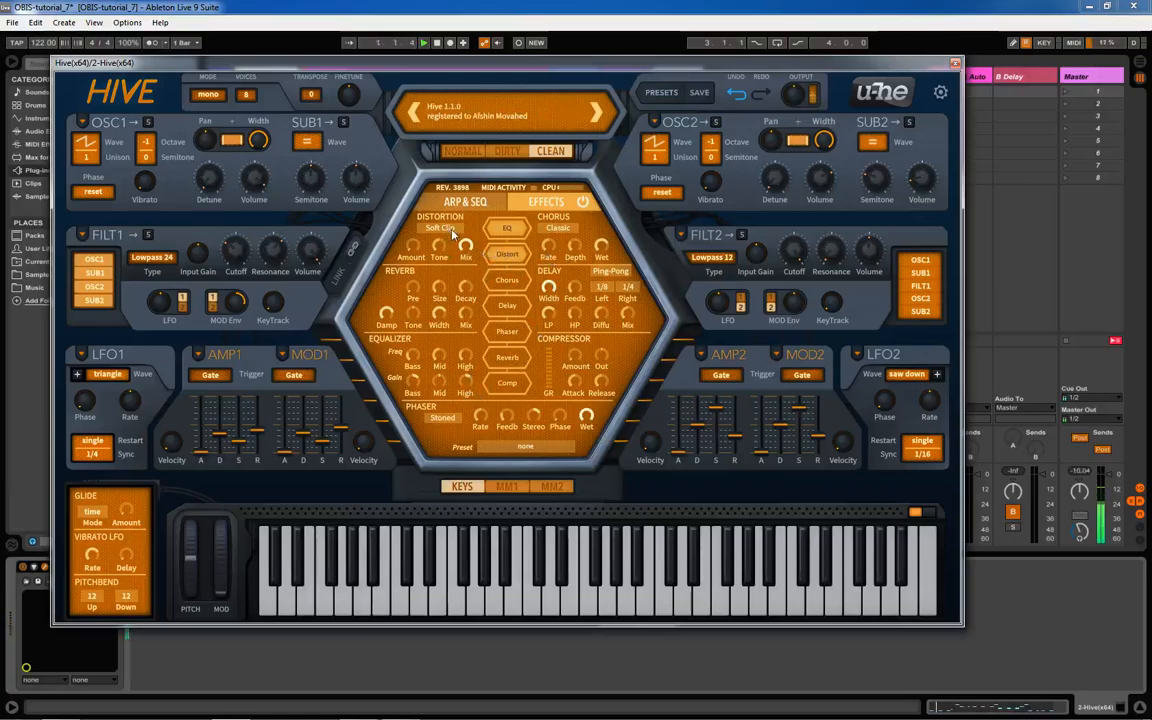
- Shape the Soft Clip distortion with a tone of about 53, a raised amount and a reduced mix
{"action": "scroll", "coordinate": [411, 250], "scroll_direction": "up", "scroll_amount": 10}
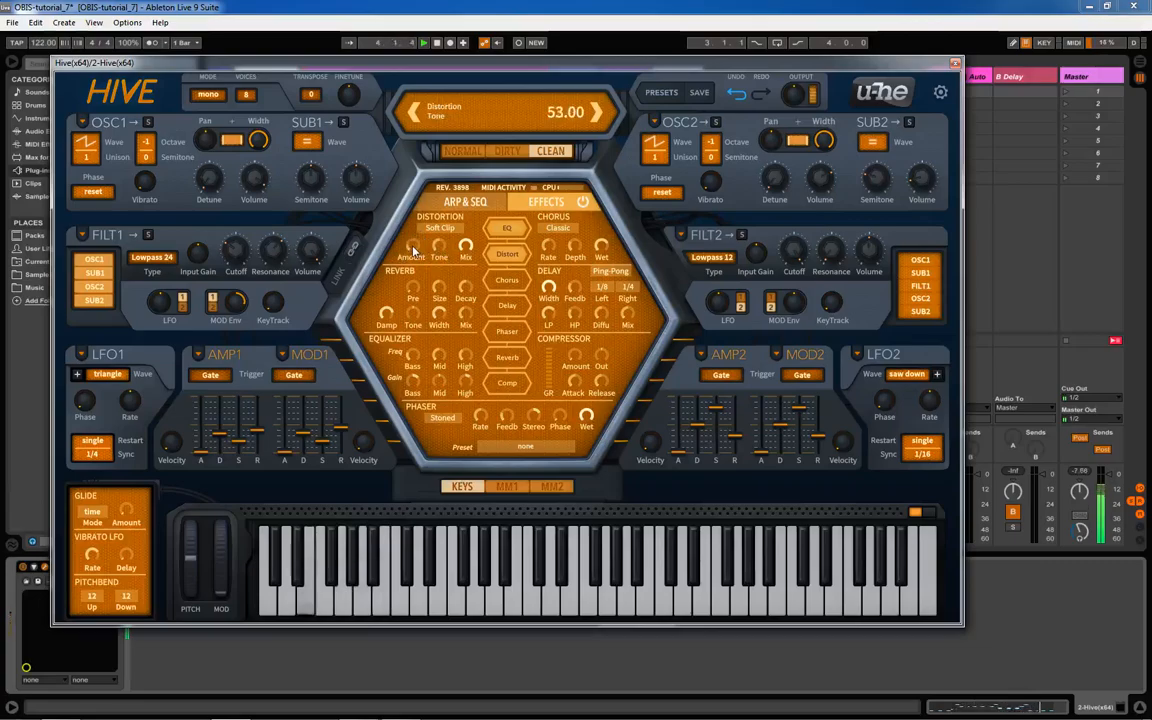
{"action": "scroll", "coordinate": [461, 256], "scroll_direction": "up", "scroll_amount": 2}
{"action": "scroll", "coordinate": [468, 252], "scroll_direction": "down", "scroll_amount": 5}
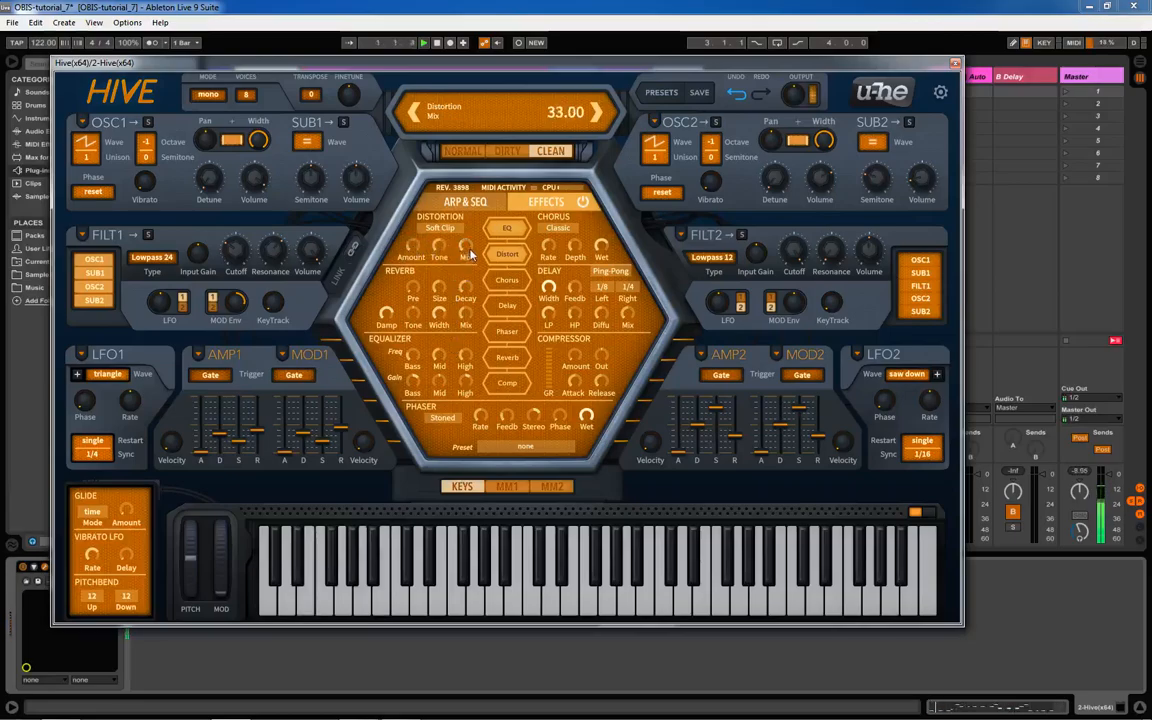
{"action": "scroll", "coordinate": [472, 251], "scroll_direction": "up", "scroll_amount": 6}
{"action": "scroll", "coordinate": [421, 244], "scroll_direction": "up", "scroll_amount": 1}
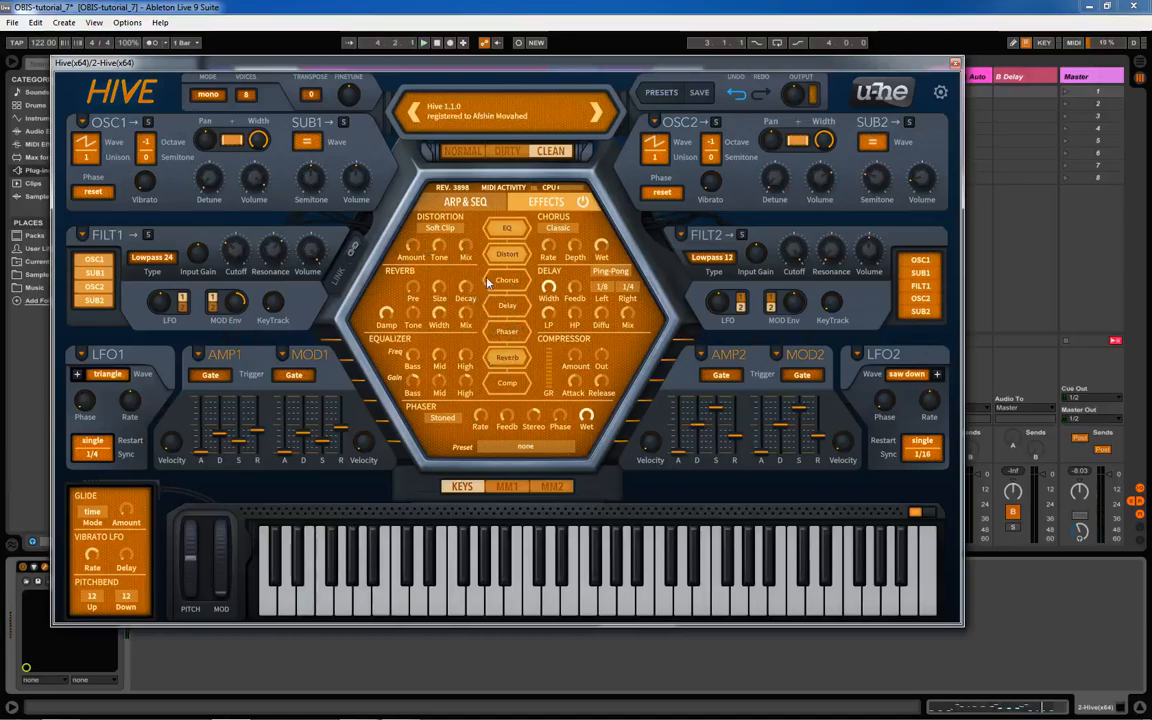
- Adjust the reverb's size and decay and set its dry/wet mix to about 13
{"action": "left_click_drag", "start_coordinate": [443, 290], "coordinate": [468, 337]}
{"action": "left_click", "coordinate": [439, 317]}
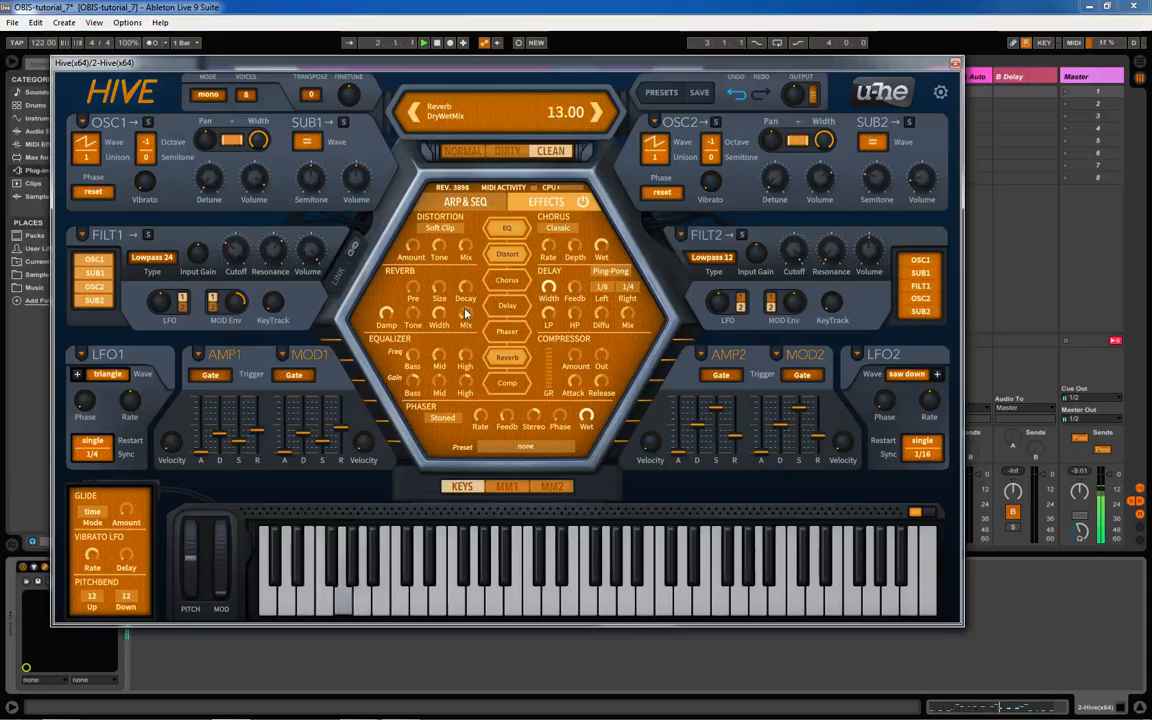
{"action": "left_click_drag", "start_coordinate": [466, 314], "coordinate": [466, 318]}
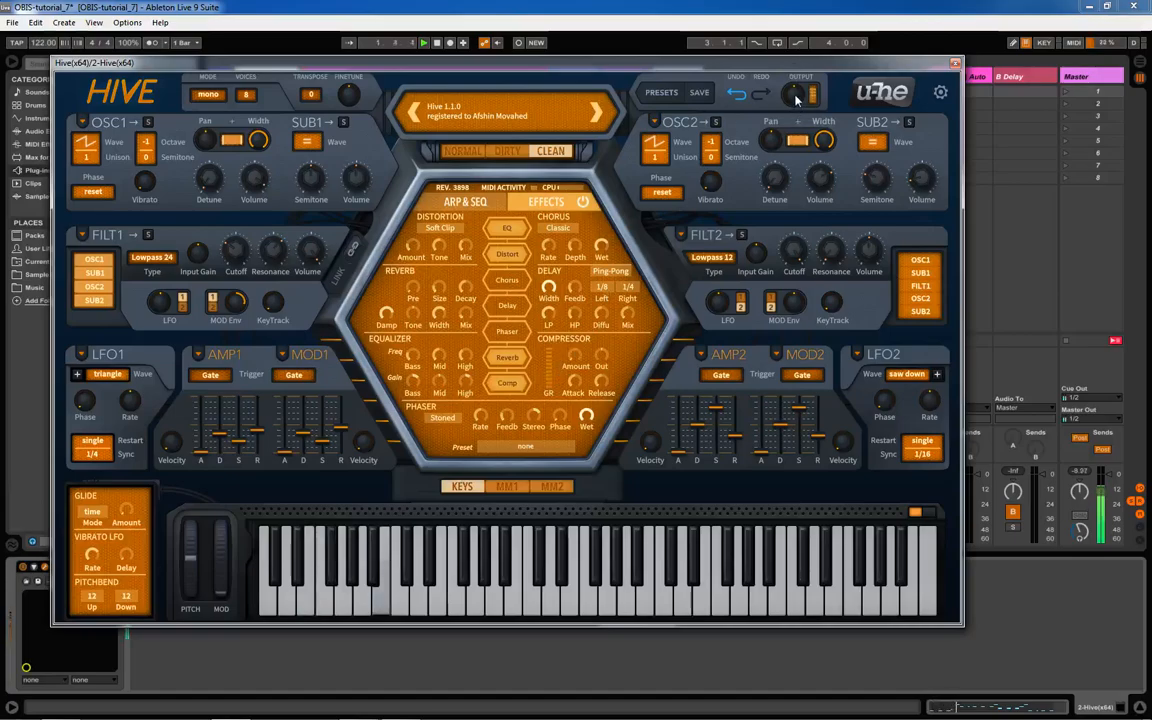
- Fine-tune the compressor's amount to a low setting in the effects section
{"action": "mouse_move", "coordinate": [795, 95]}
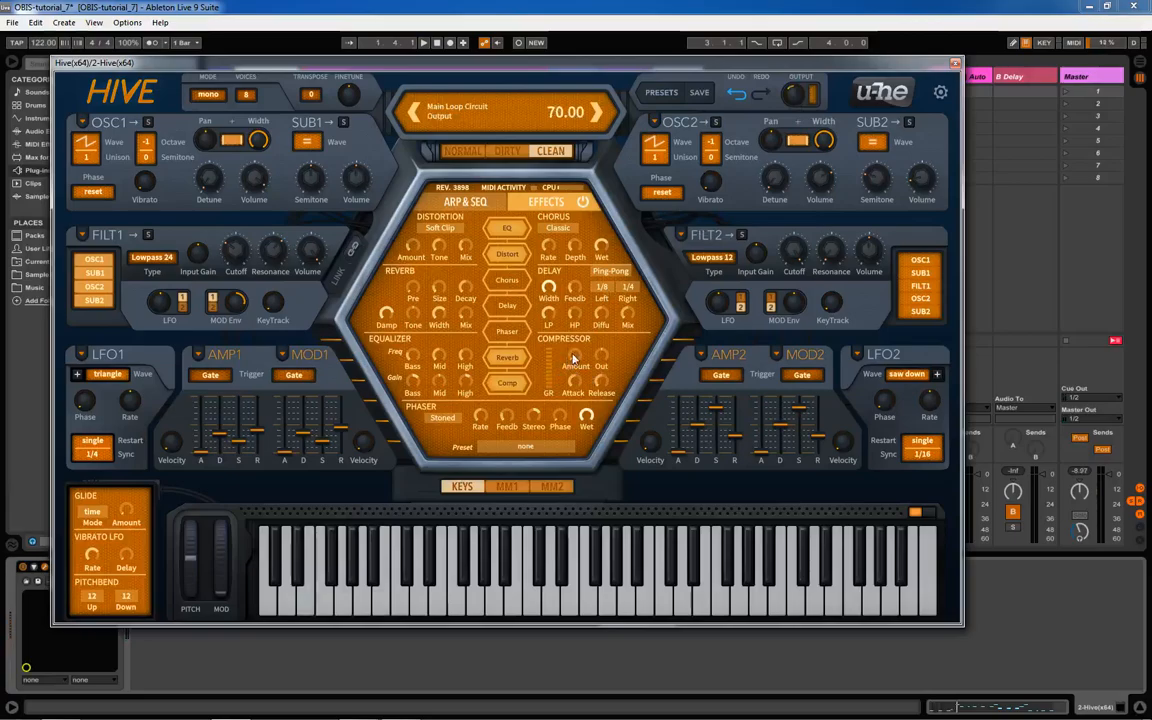
{"action": "mouse_move", "coordinate": [574, 358]}
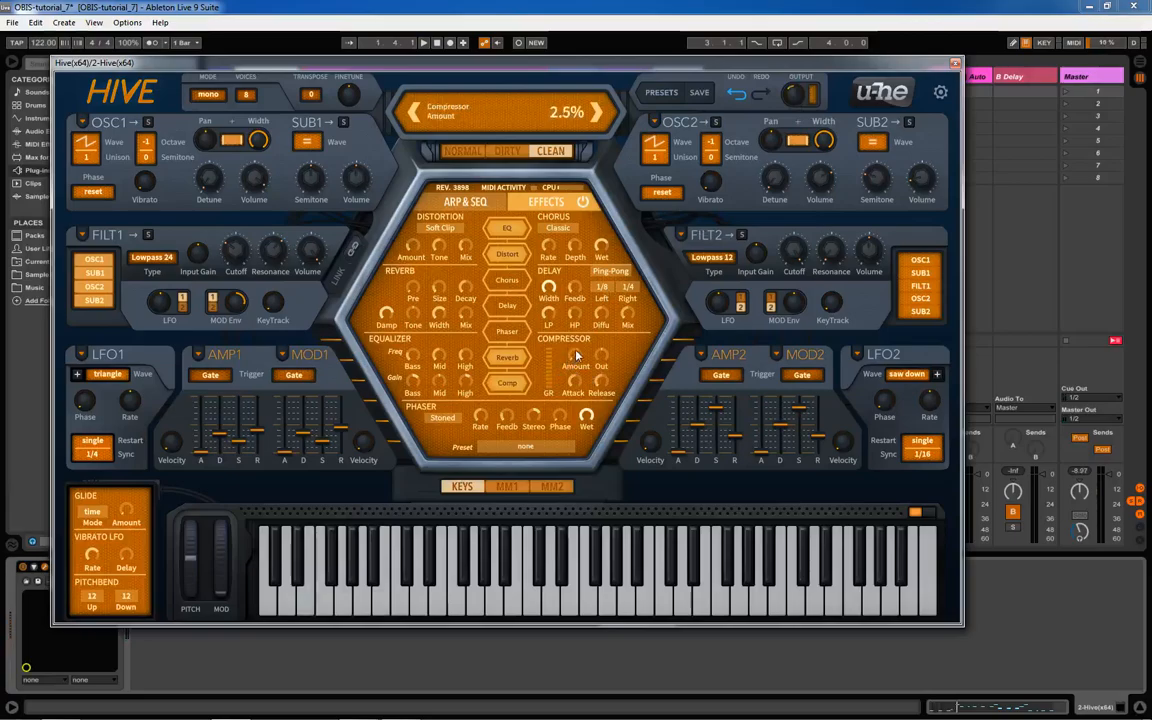
{"action": "mouse_move", "coordinate": [570, 352]}
{"action": "left_mouse_down"}
{"action": "mouse_move", "coordinate": [586, 344]}
{"action": "mouse_move", "coordinate": [576, 357]}
{"action": "left_mouse_up"}
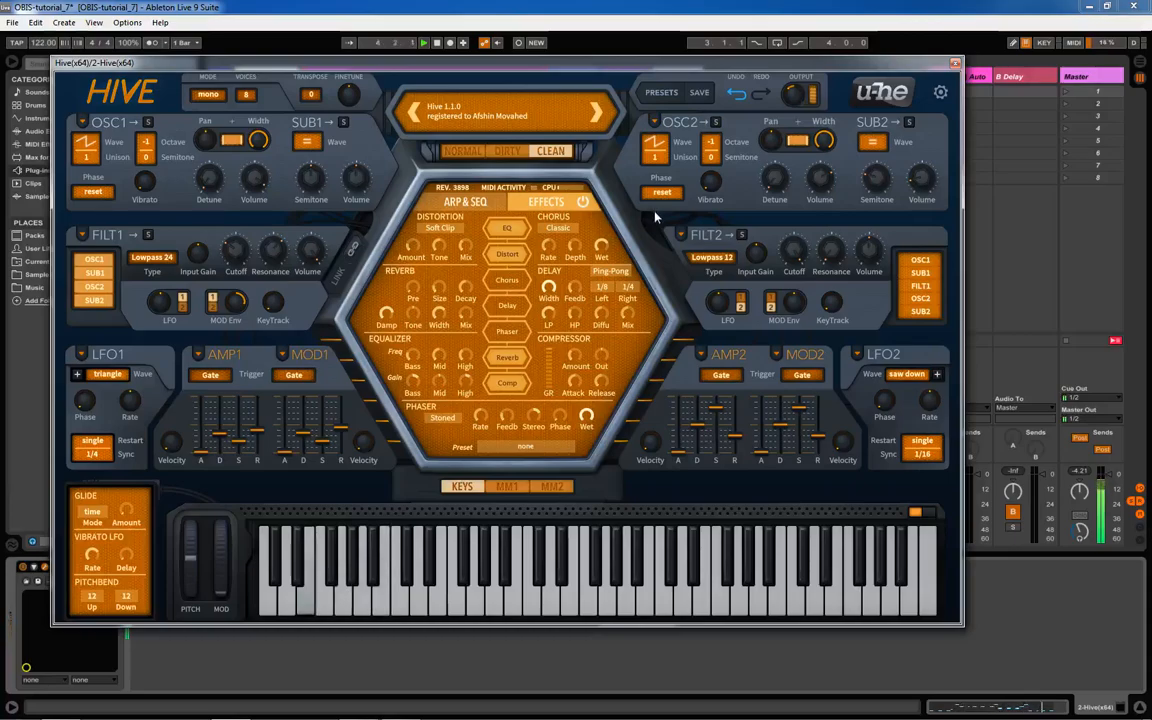
- Close the synth window, play the bass together with the drums and fine-tune the Hive track's volume
{"action": "left_click", "coordinate": [955, 63]}
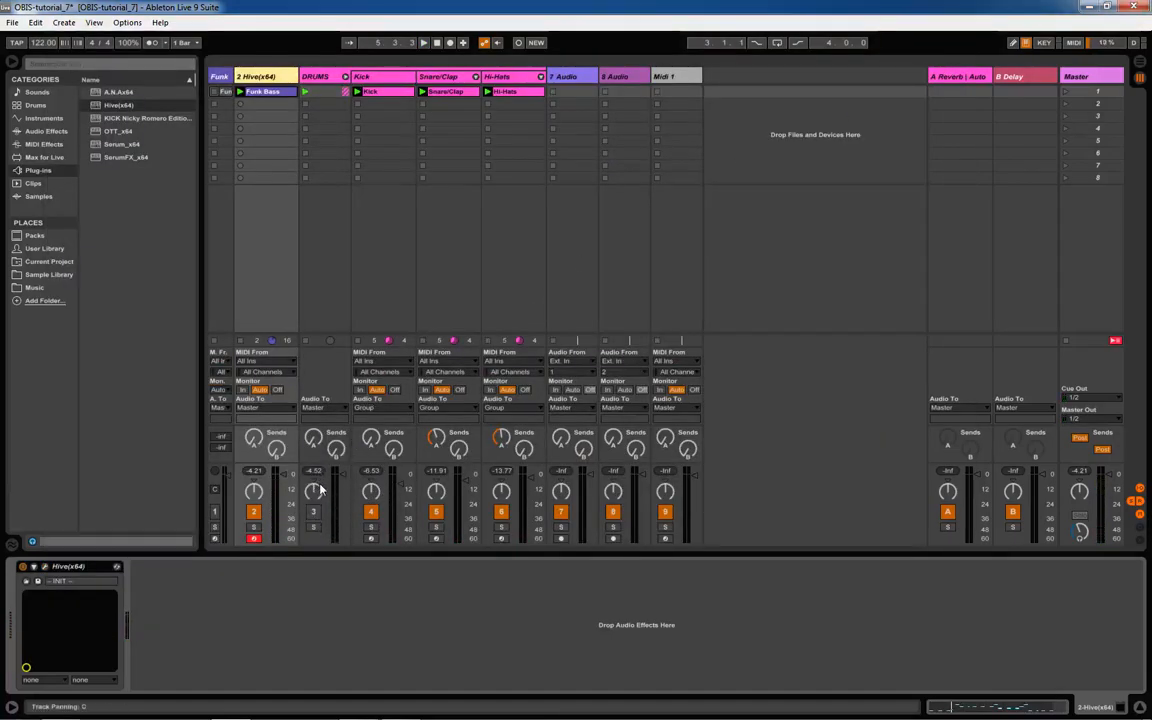
{"action": "key", "text": "space"}
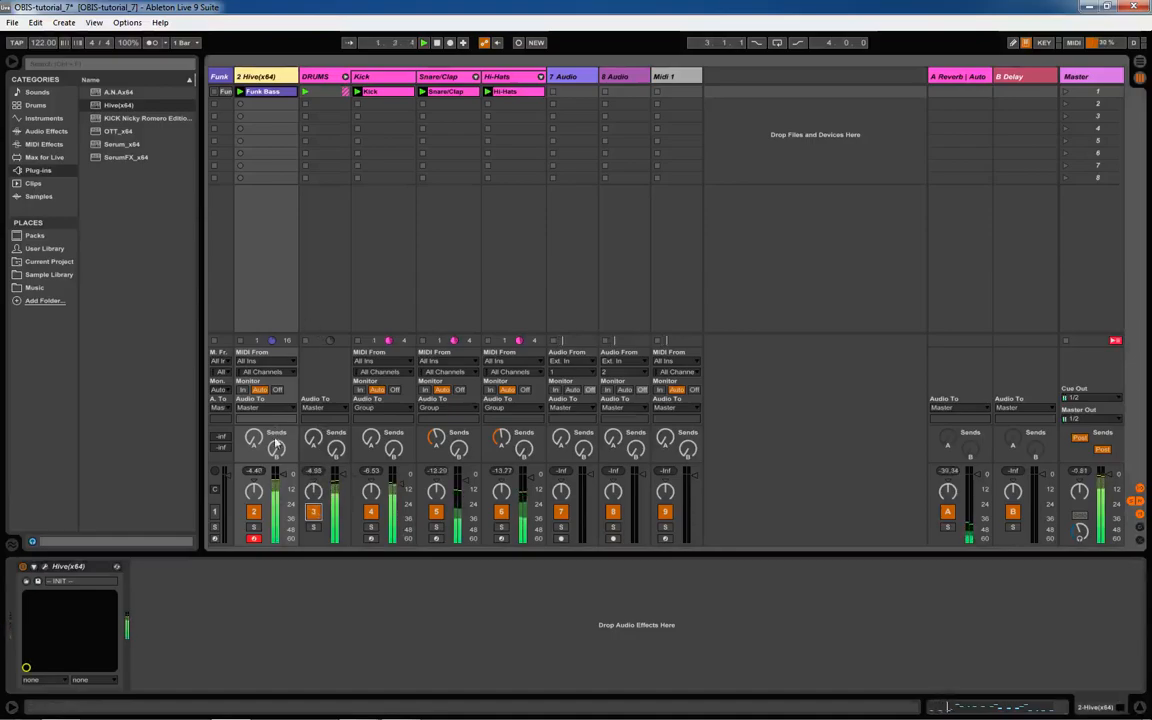
{"action": "left_click_drag", "start_coordinate": [283, 475], "coordinate": [283, 476]}
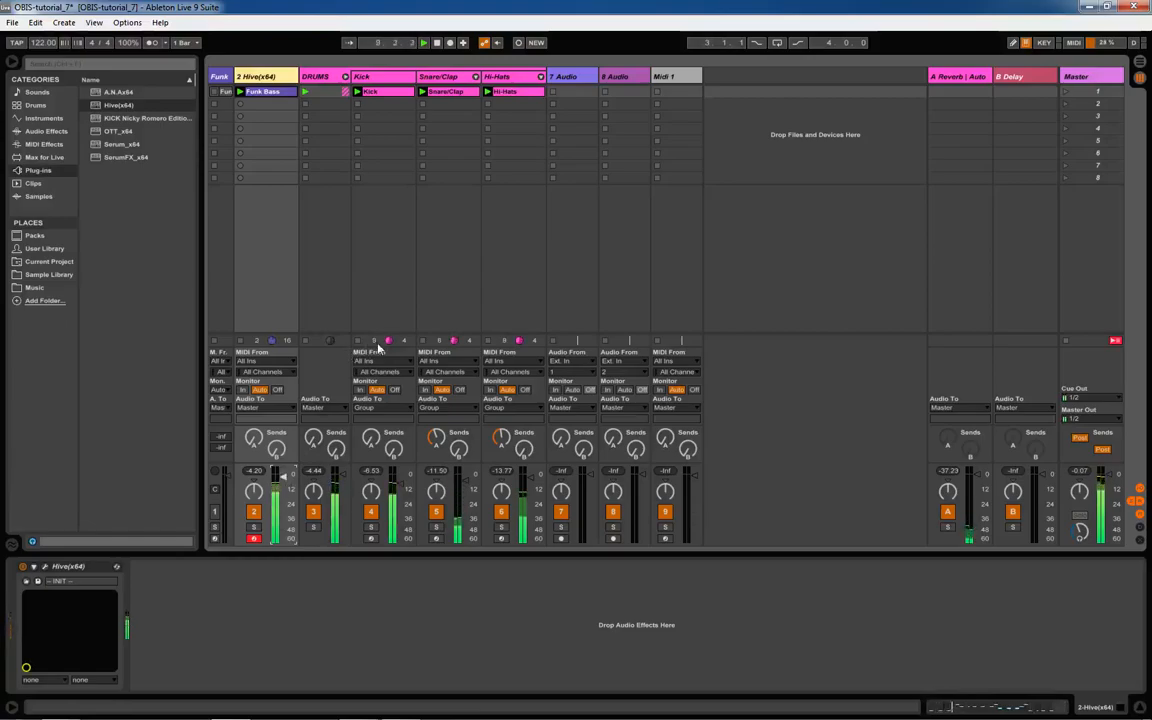
{"action": "key", "text": "space"}
- Reopen Hive and route ModWheel to Filter1: Cutoff in the first mod matrix slot with a depth of 60
{"action": "double_click", "coordinate": [260, 77]}
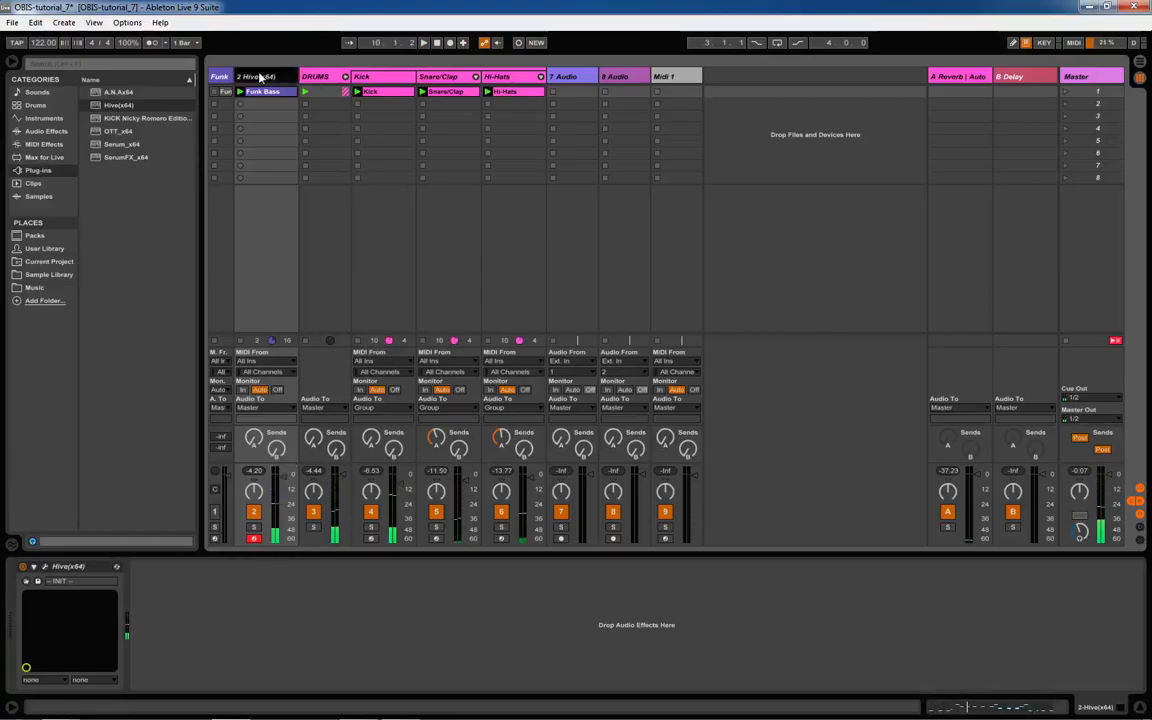
{"action": "left_click", "coordinate": [45, 567]}
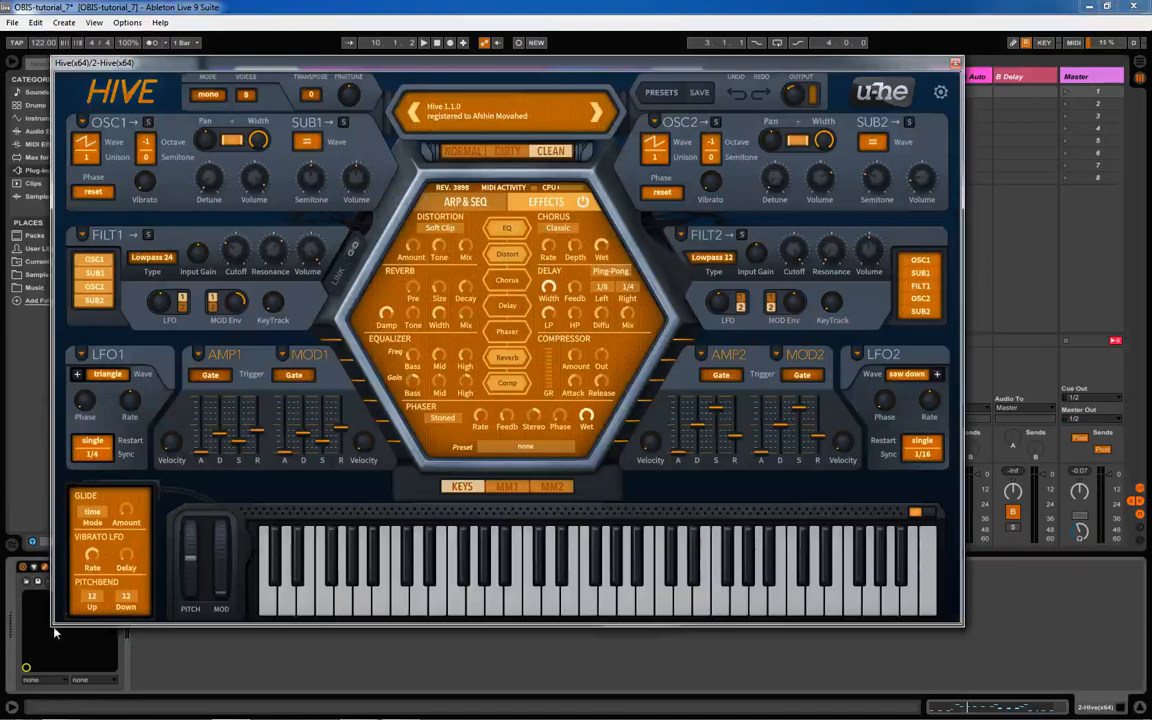
{"action": "left_click", "coordinate": [505, 487]}
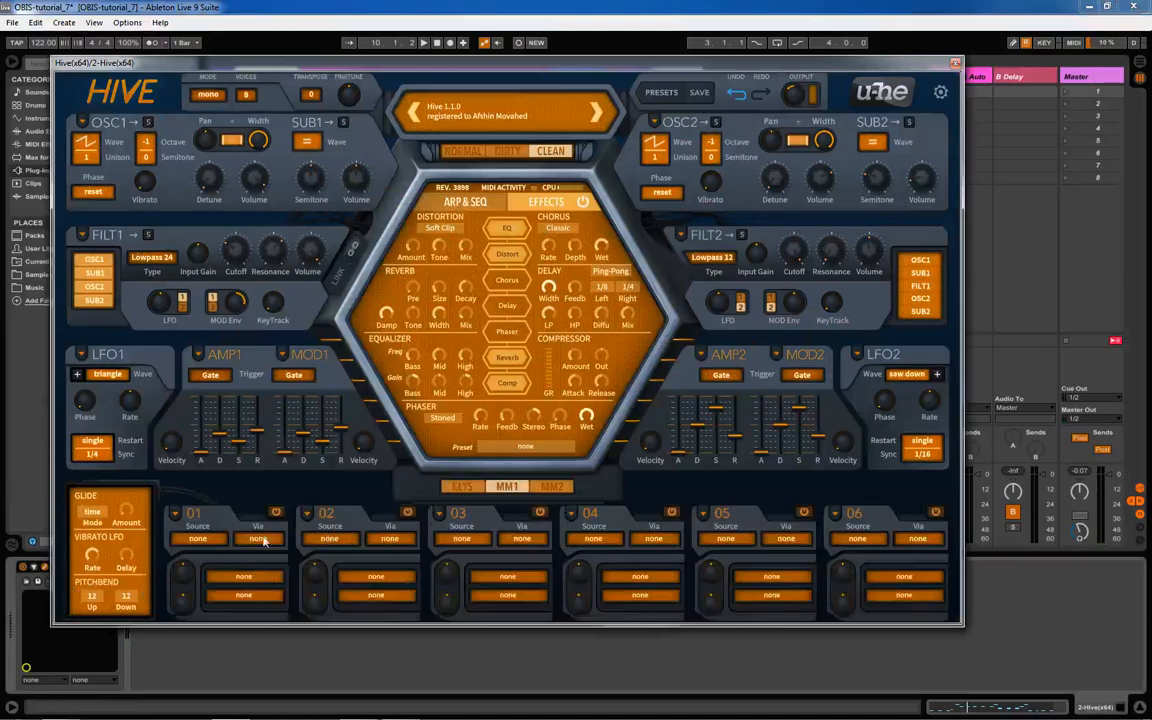
{"action": "left_click", "coordinate": [199, 539]}
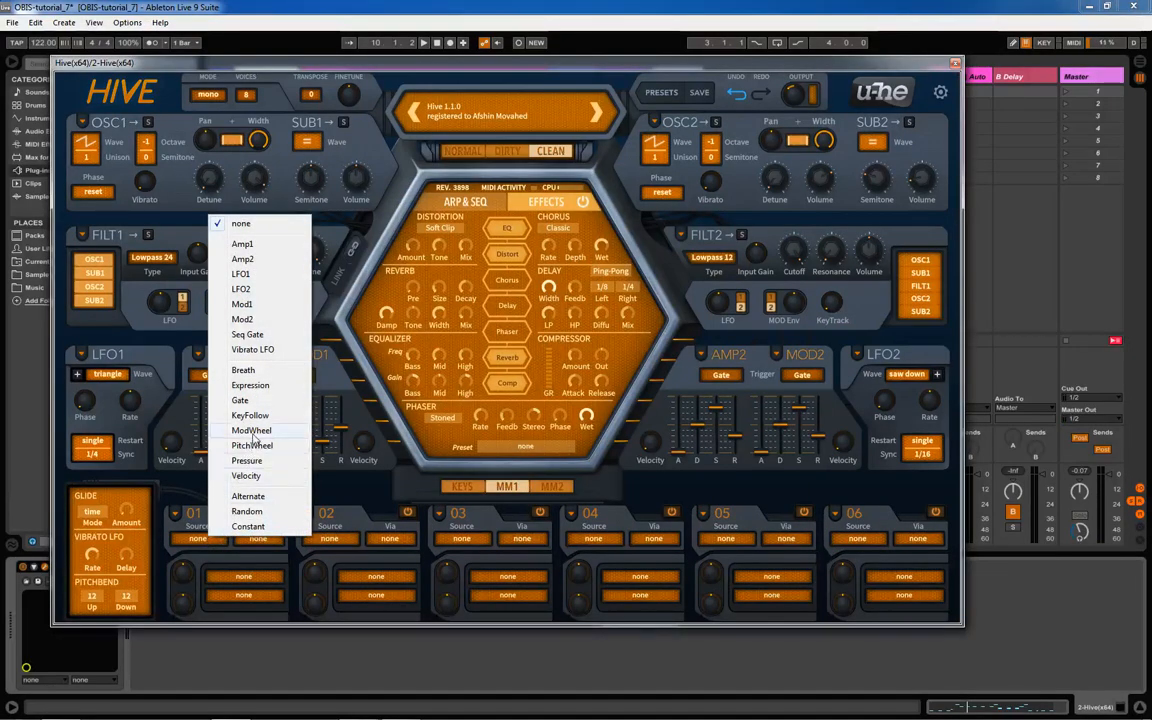
{"action": "left_click", "coordinate": [250, 430]}
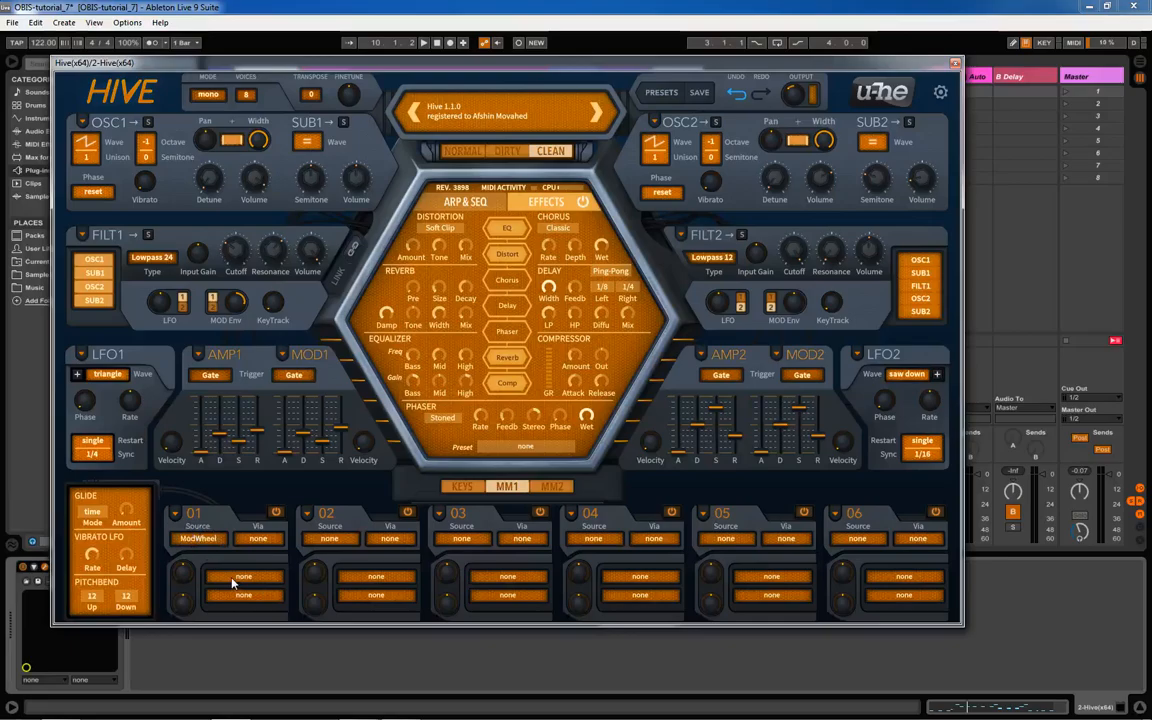
{"action": "left_click_drag", "start_coordinate": [230, 578], "coordinate": [236, 250]}
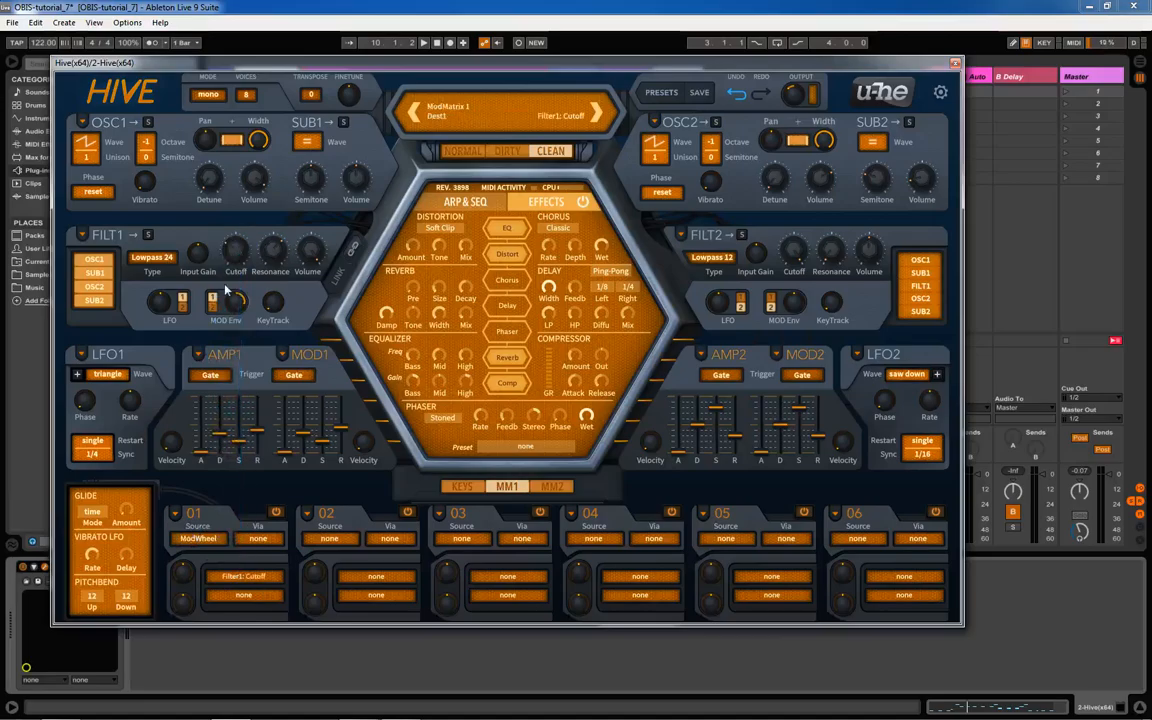
{"action": "key", "text": "space"}
{"action": "left_click_drag", "start_coordinate": [183, 572], "coordinate": [189, 548]}
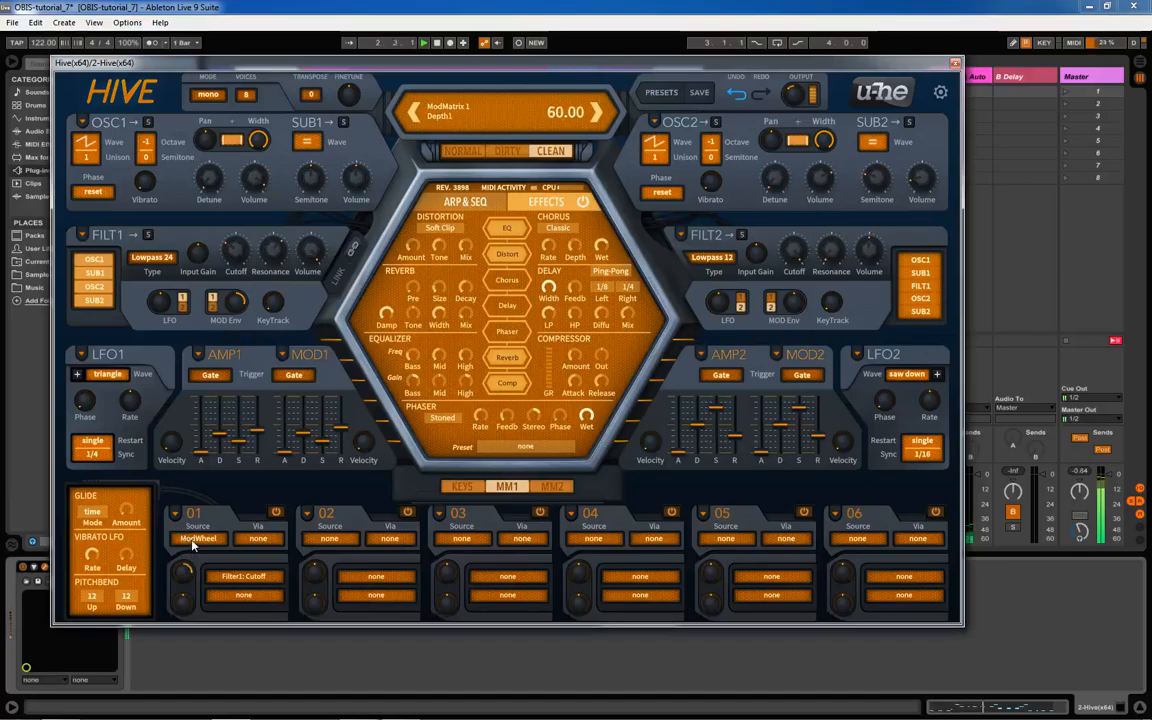
- Show the virtual keyboard, sweep the mod wheel to audition its effect on the bass and return it to 0
{"action": "left_click", "coordinate": [461, 486]}
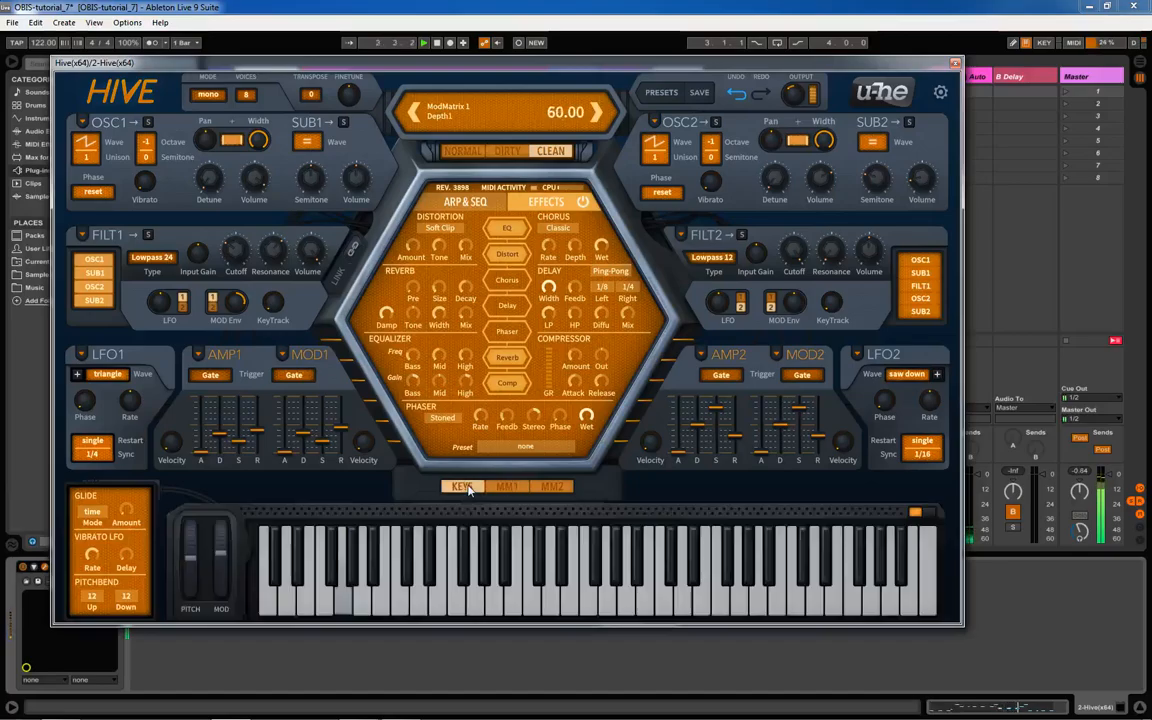
{"action": "left_click_drag", "start_coordinate": [223, 571], "coordinate": [213, 615]}
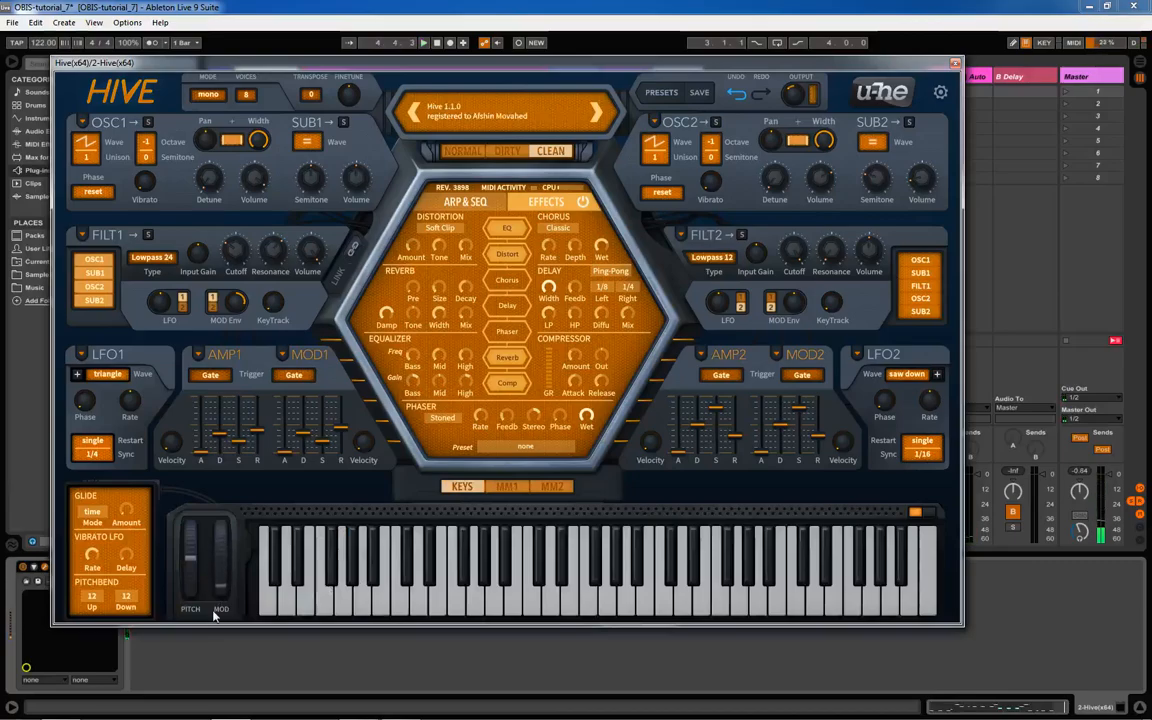
{"action": "left_click", "coordinate": [223, 579]}
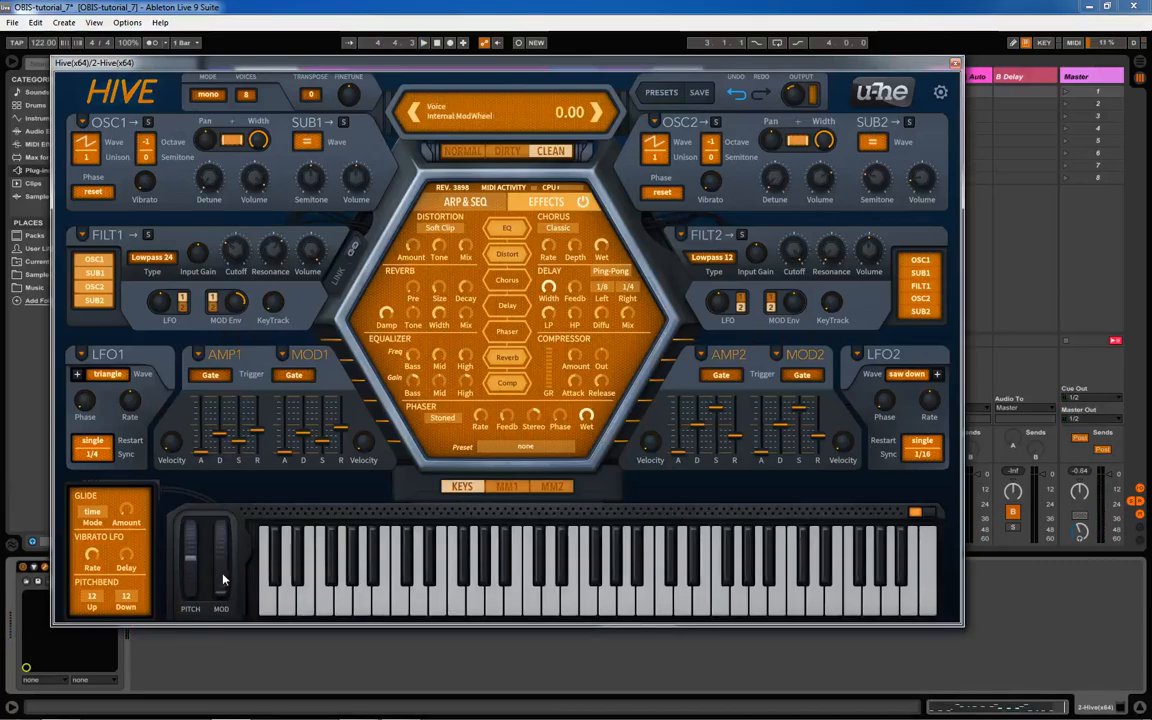
{"action": "left_click_drag", "start_coordinate": [223, 579], "coordinate": [257, 663]}
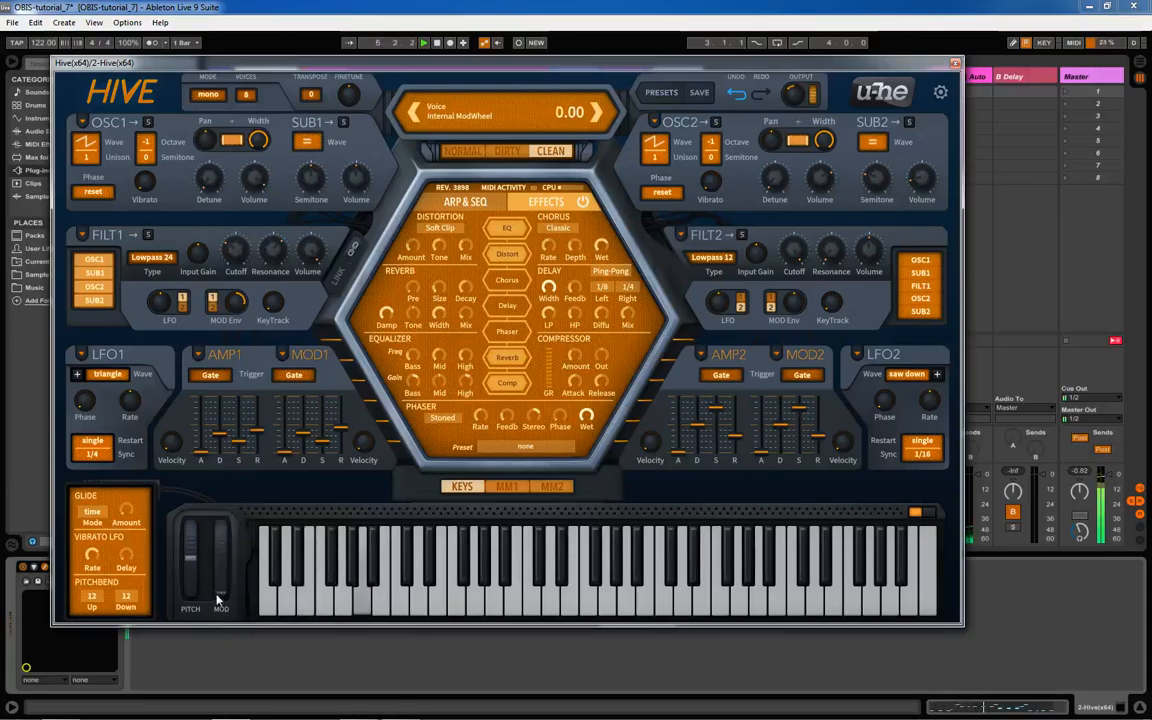
- Fine-tune Filter 1's cutoff during playback and close the synth window
{"action": "left_click_drag", "start_coordinate": [236, 252], "coordinate": [237, 260]}
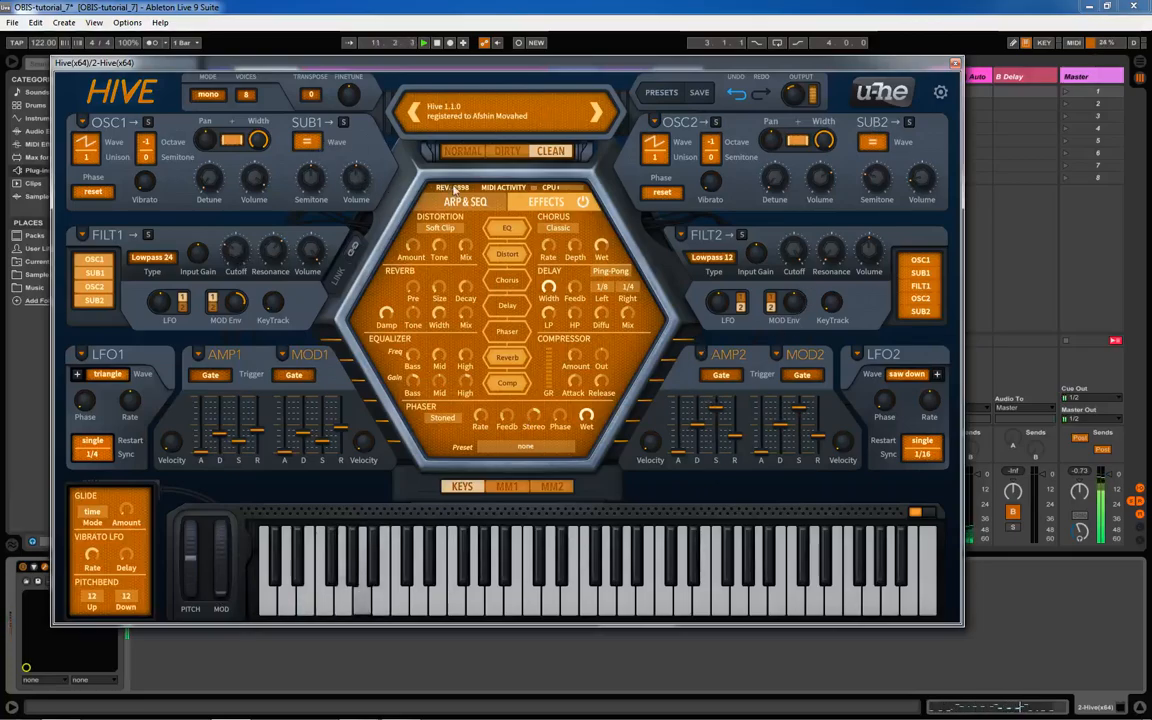
{"action": "left_click", "coordinate": [954, 63]}
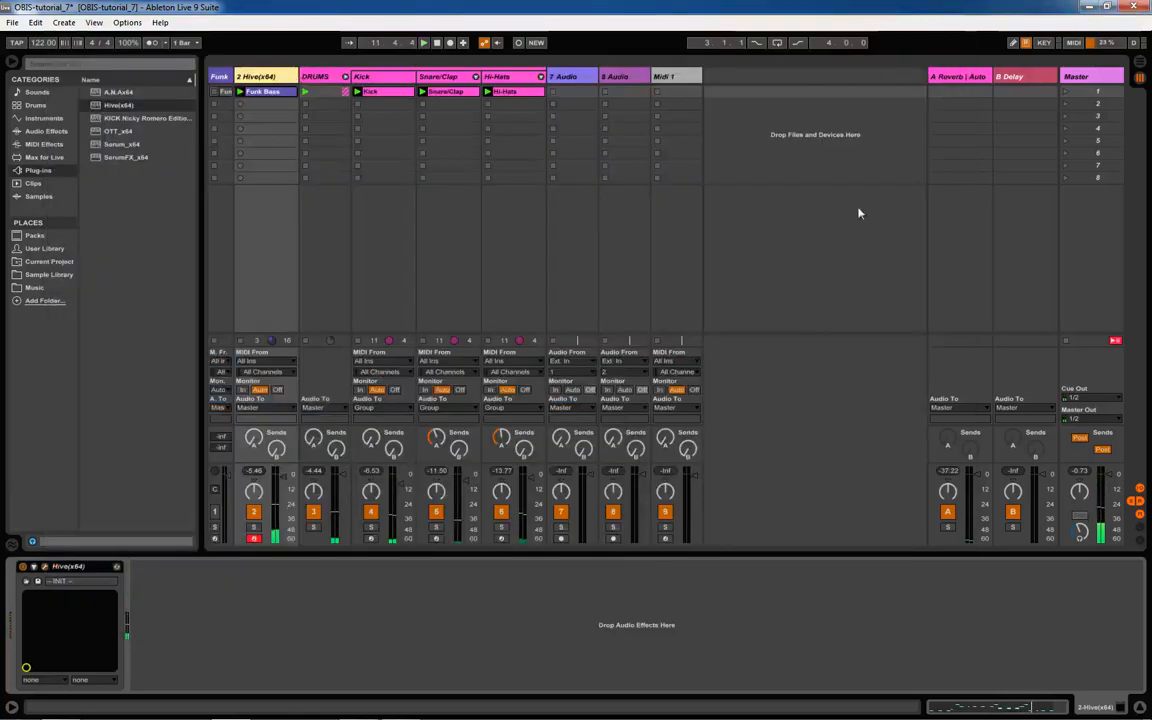